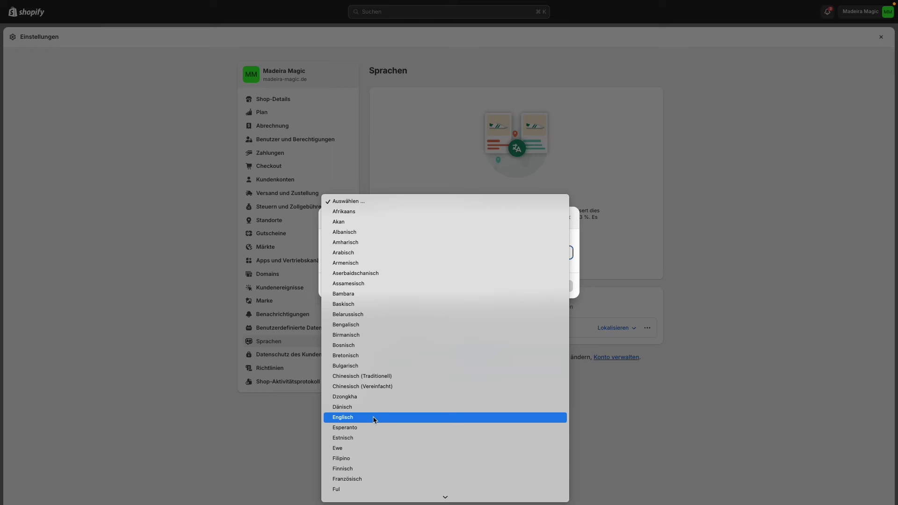
Add Englisch as a new shop language and close the settings
click(374, 419)
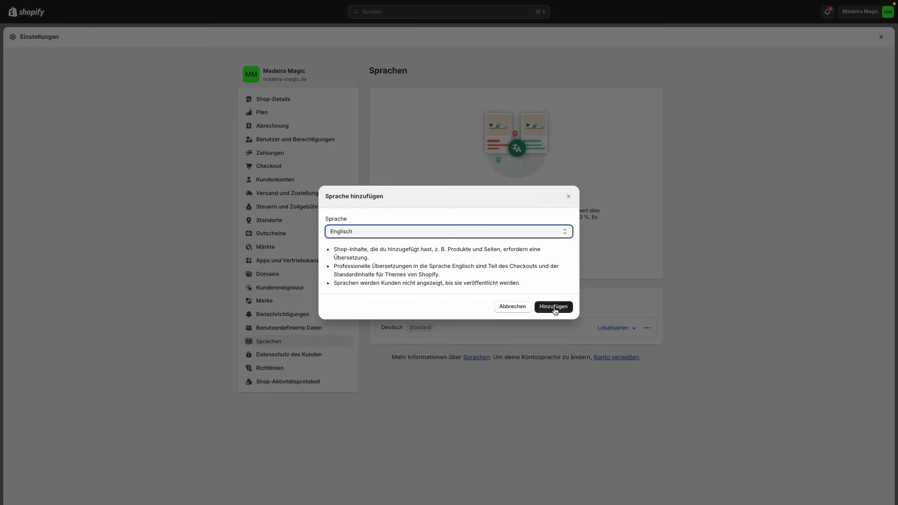
click(554, 308)
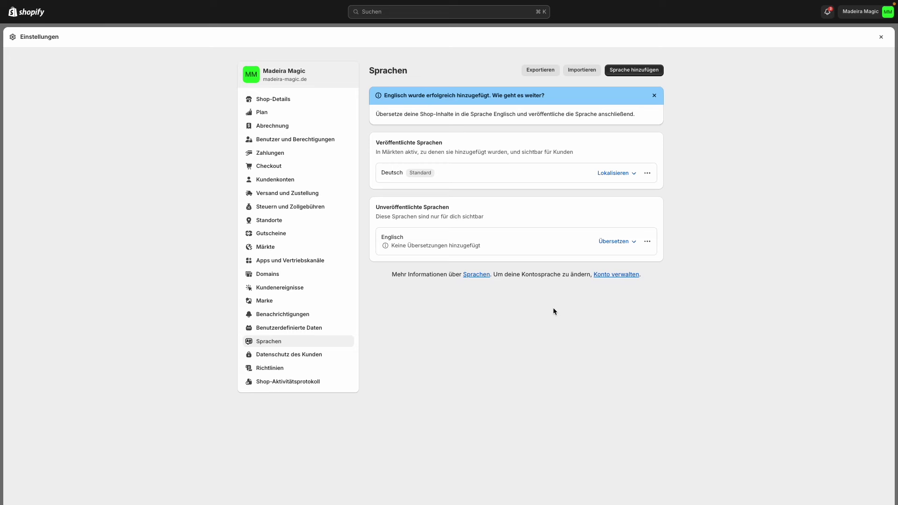
click(883, 37)
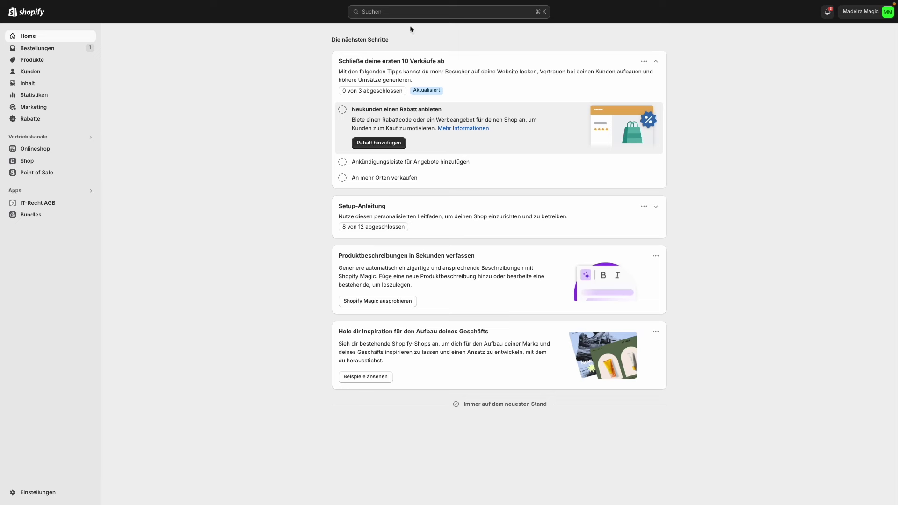
Search for "translate & adapt", install the Shopify Translate & Adapt app, and pin it to the admin navigation
click(411, 10)
text(translate)
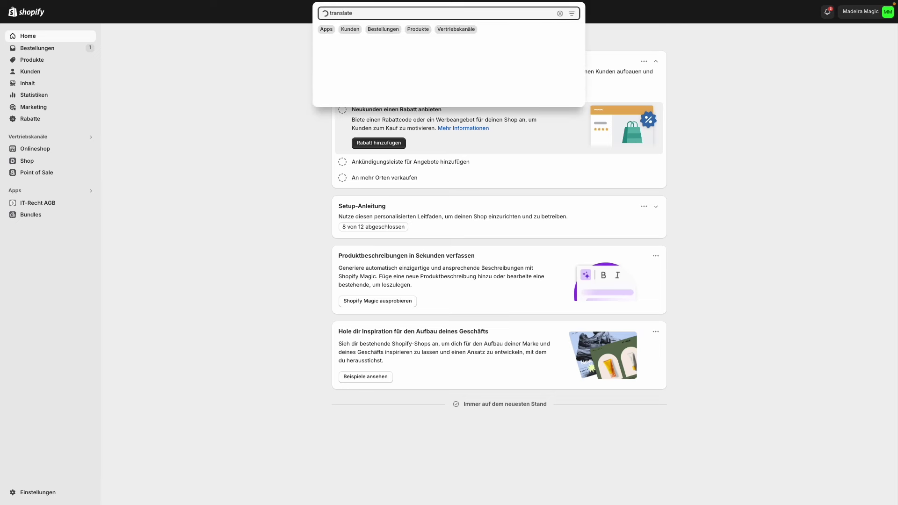
text( & adapt)
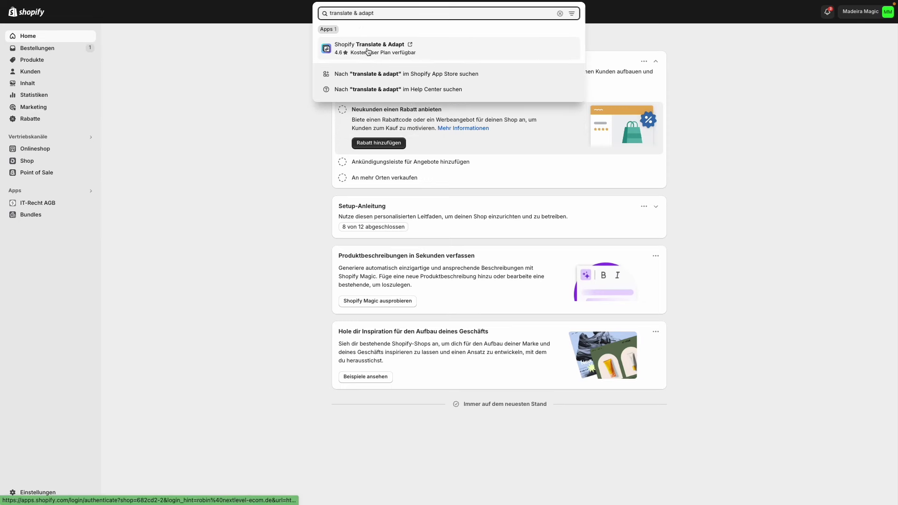
click(366, 52)
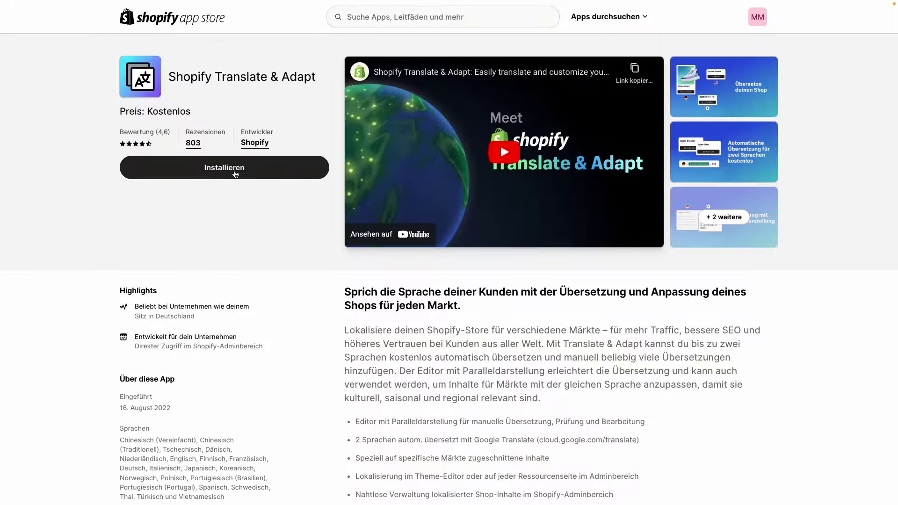
click(236, 172)
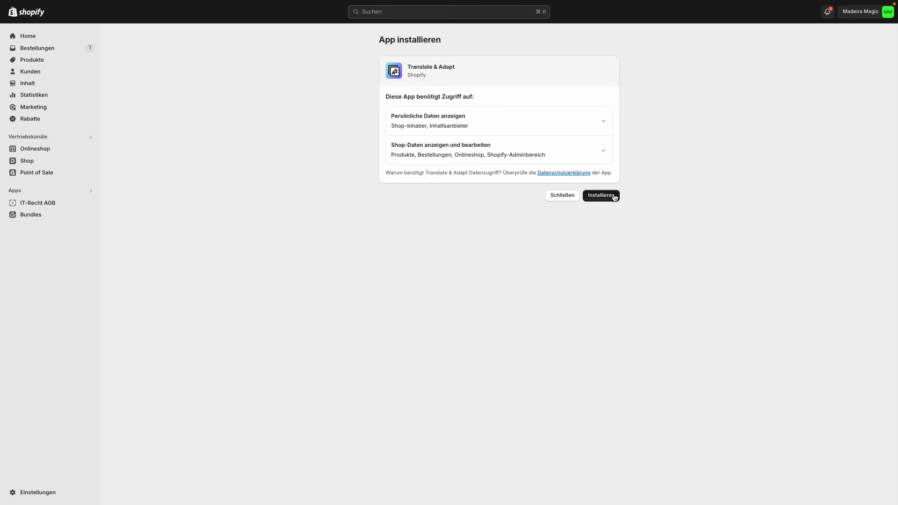
click(613, 195)
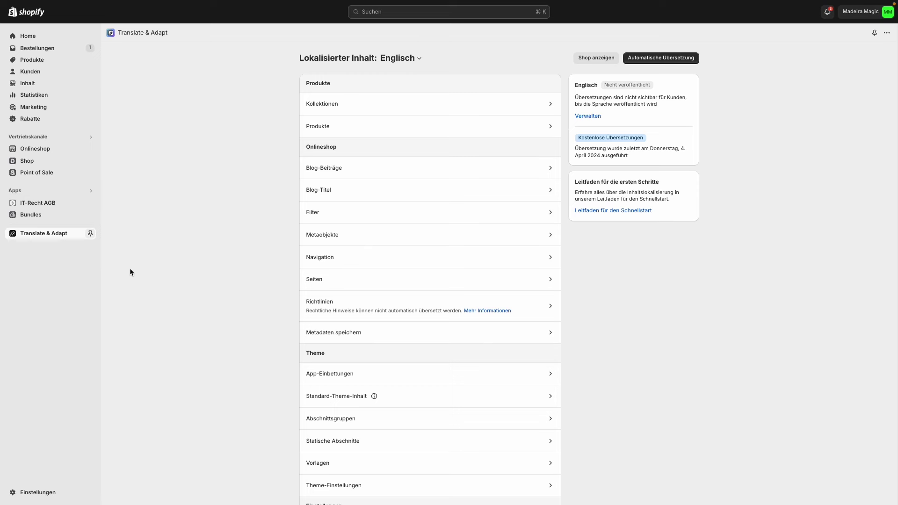
click(90, 233)
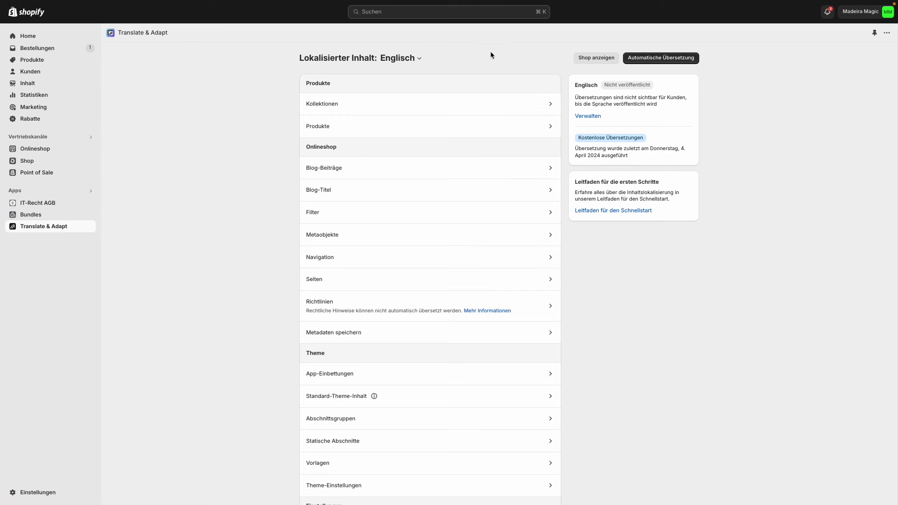
Run the automatic translation of the shop content for Englisch
click(417, 62)
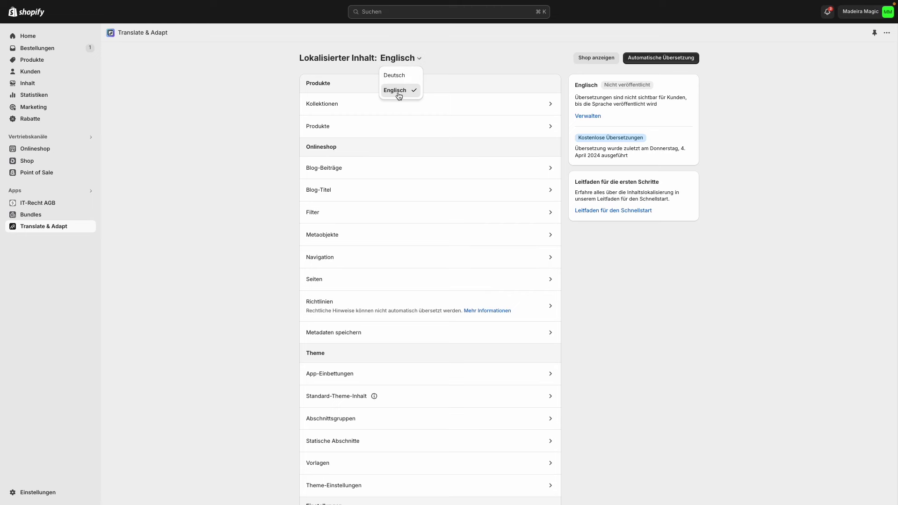
click(506, 63)
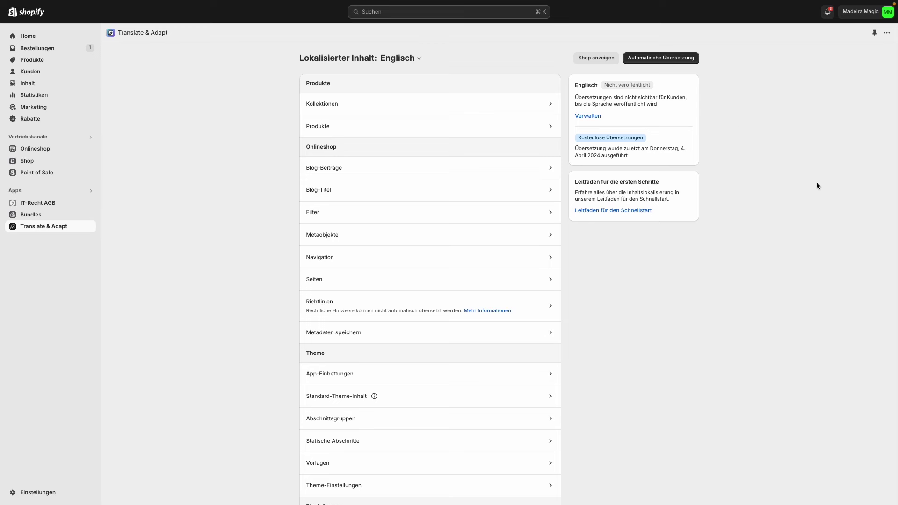
click(654, 62)
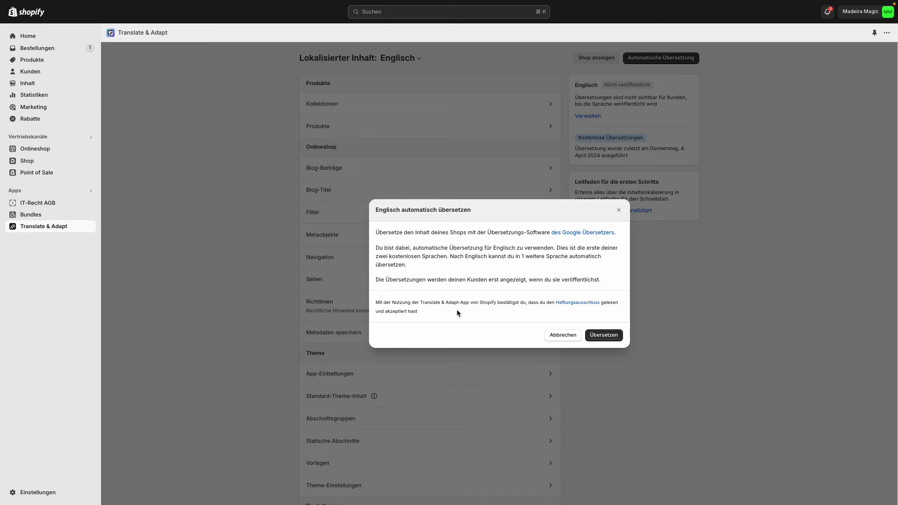
click(614, 336)
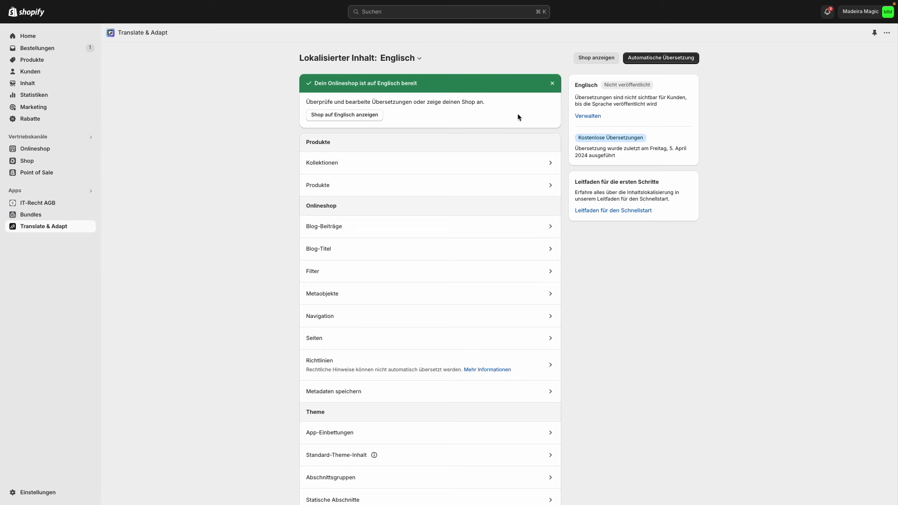
Append "Test Test" to the first paragraph of the English description of Evora Teller (tief) and save the translation
scroll(412, 156, down, 1)
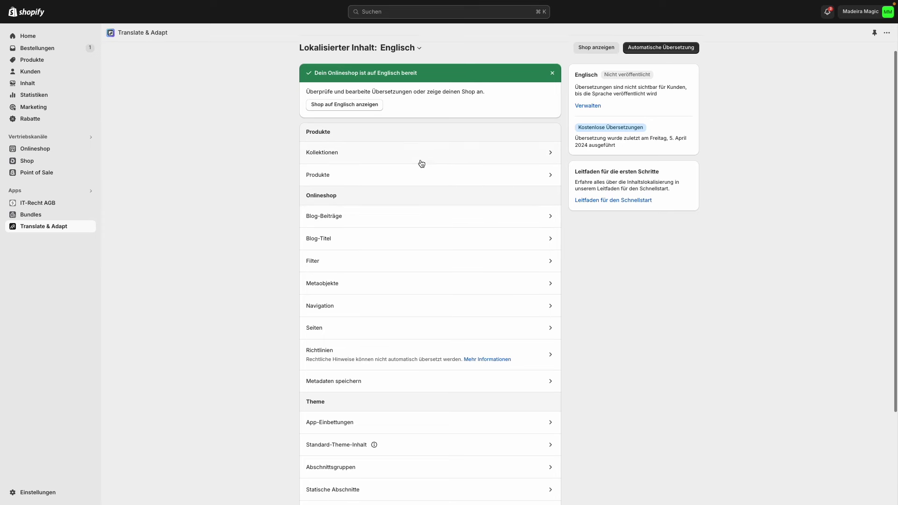
scroll(422, 163, down, 5)
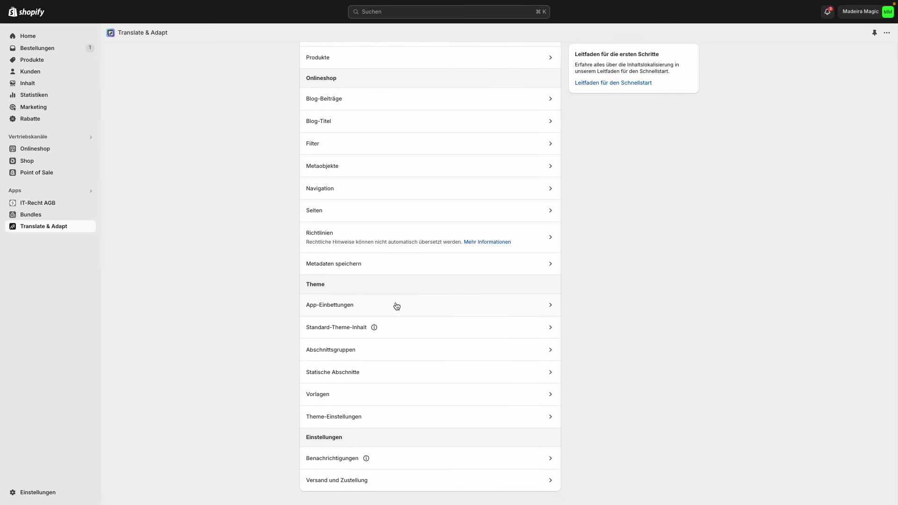
scroll(420, 439, up, 5)
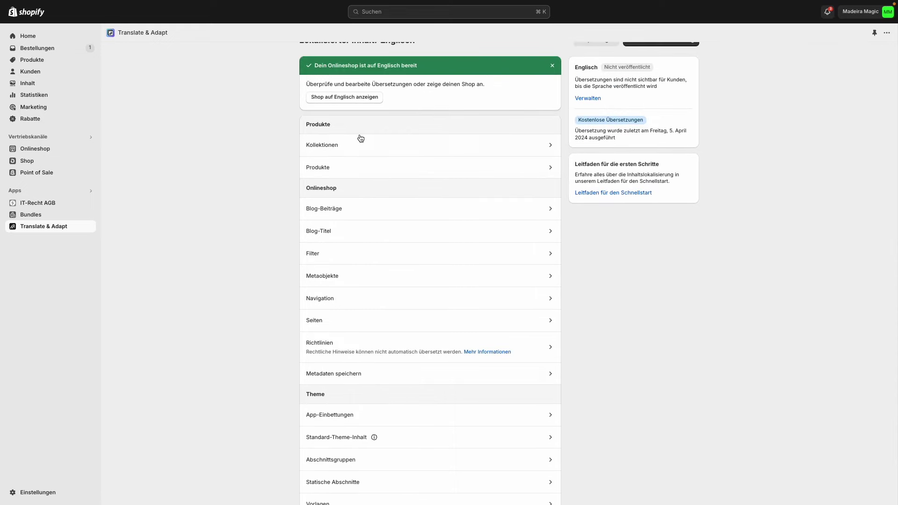
click(424, 171)
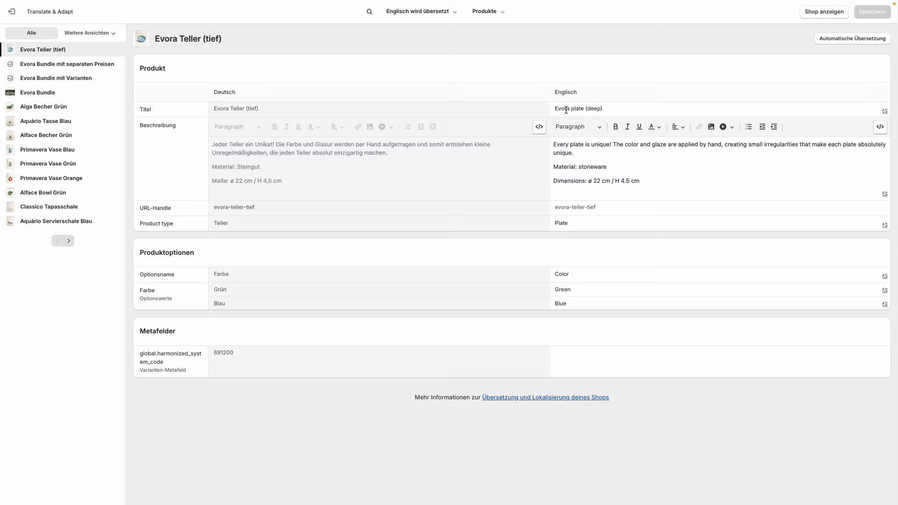
click(583, 161)
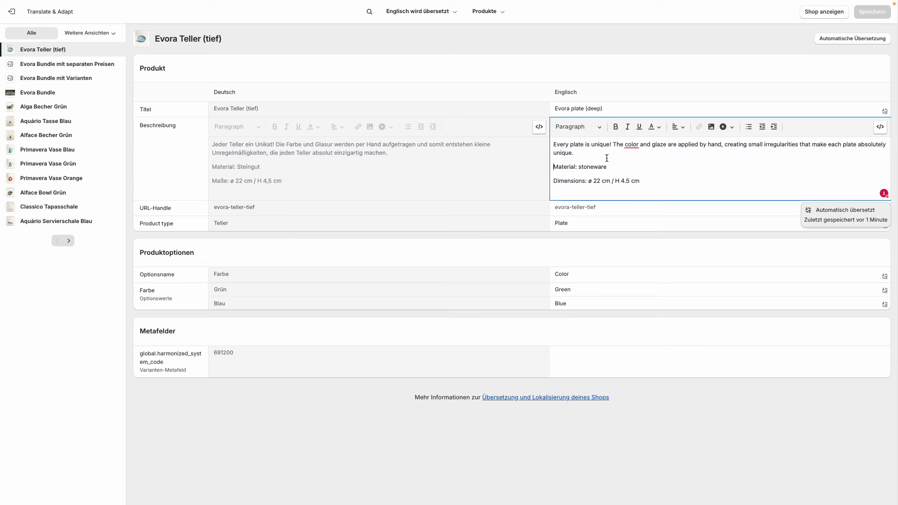
click(643, 153)
text(Test Test)
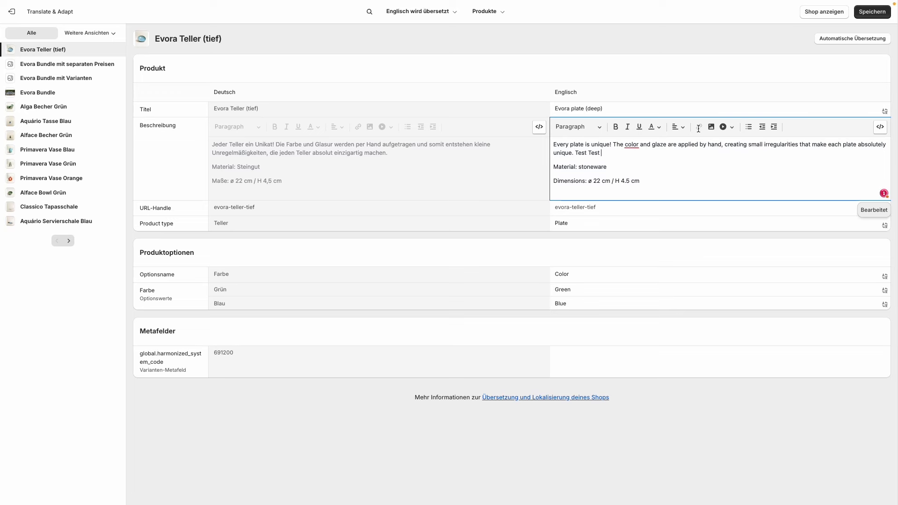
click(869, 13)
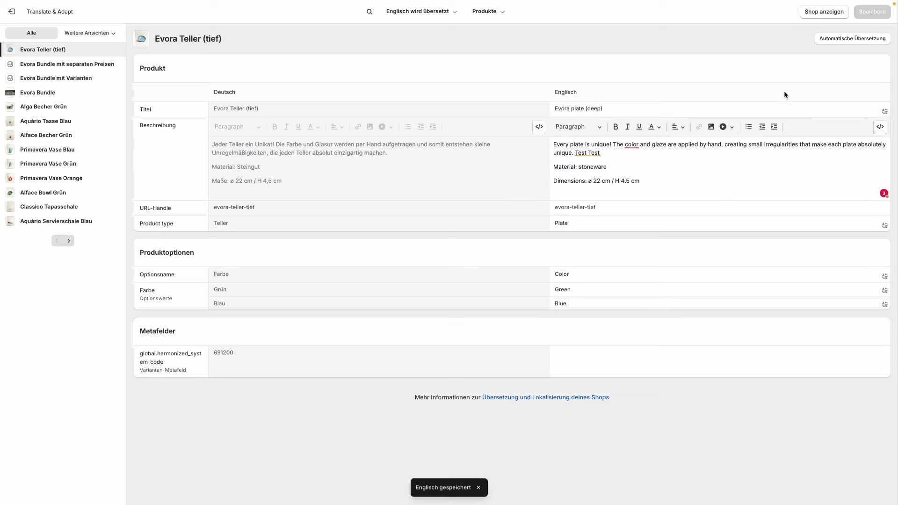
Correct the English title of the Tassen & Becher collection to "Cups & Mugs" and save it
click(491, 12)
click(468, 48)
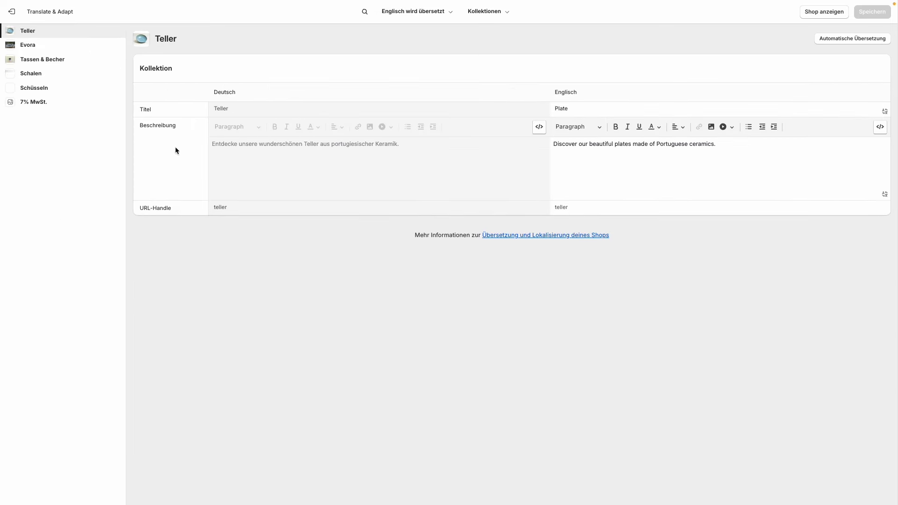
click(50, 59)
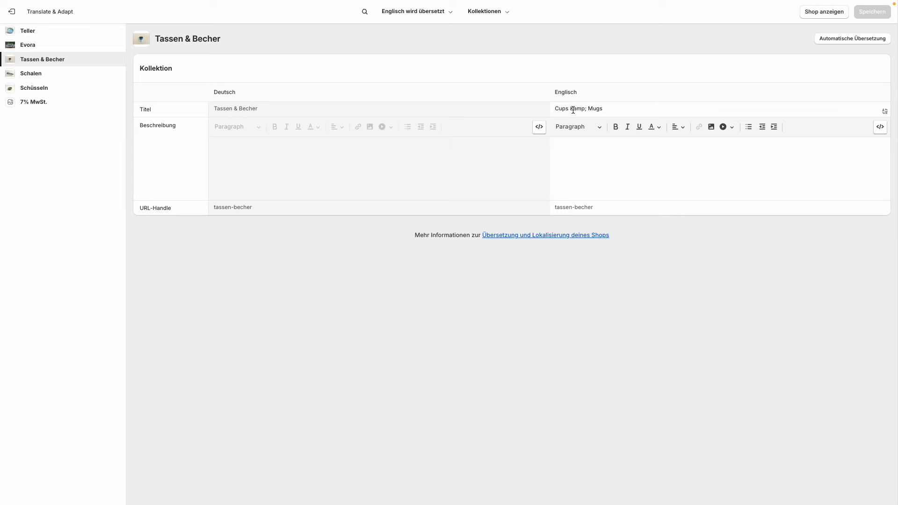
click(587, 109)
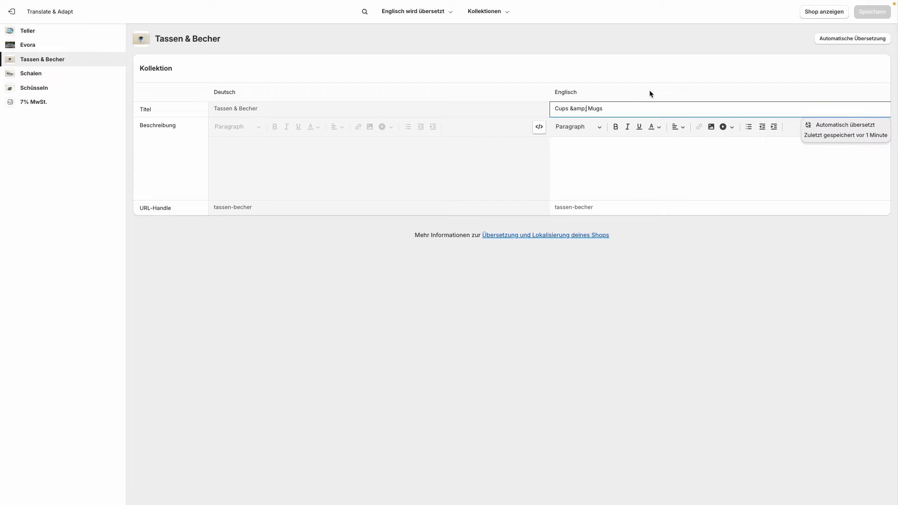
key(BackSpace)
key(BackSpace)
key(BackSpace)
key(BackSpace)
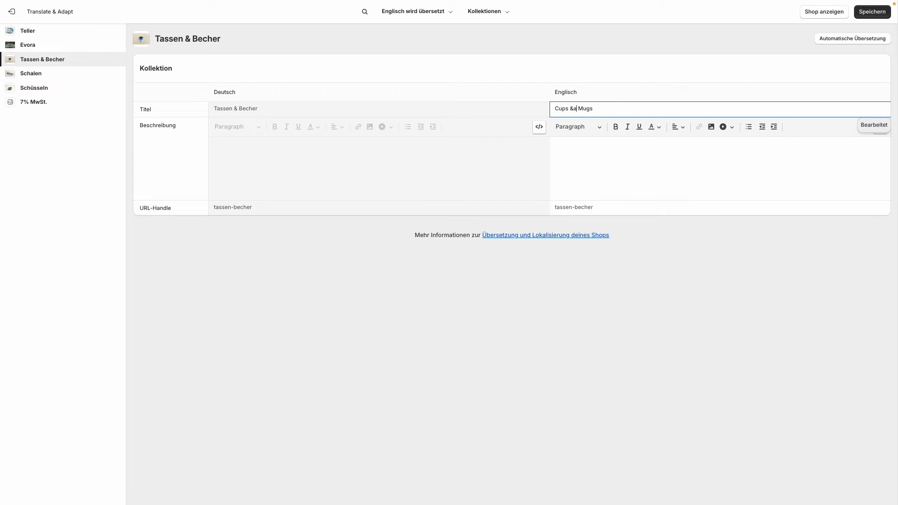
click(873, 12)
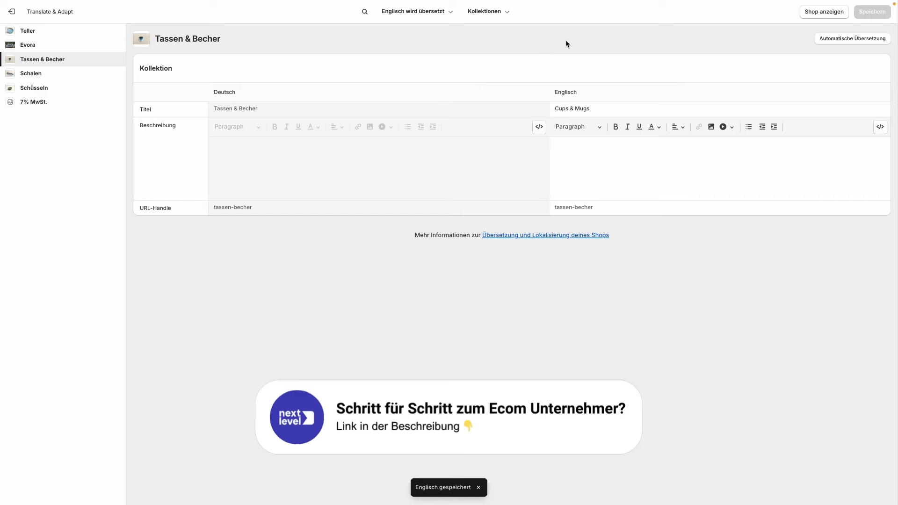
Remove the stray "amp;" from the English translation of the Tassen & Becher item in the Hauptmenü navigation and save
click(491, 11)
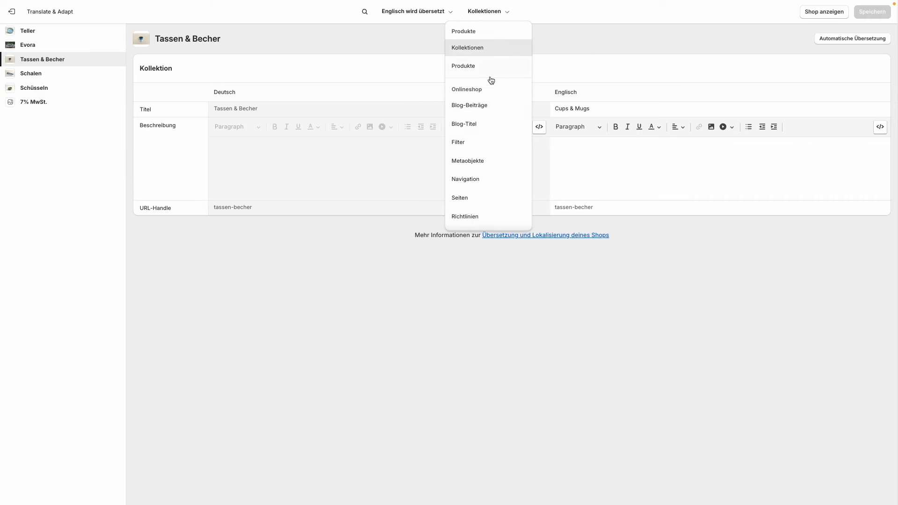
click(470, 179)
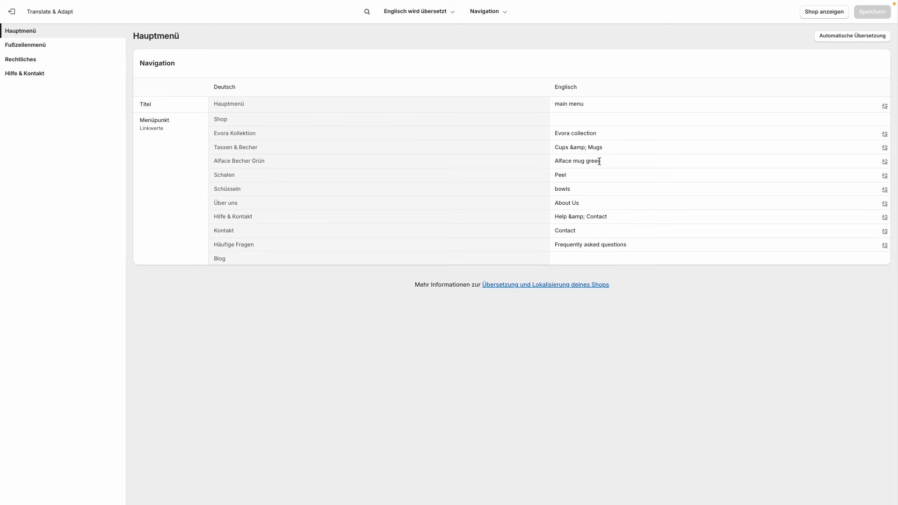
click(589, 150)
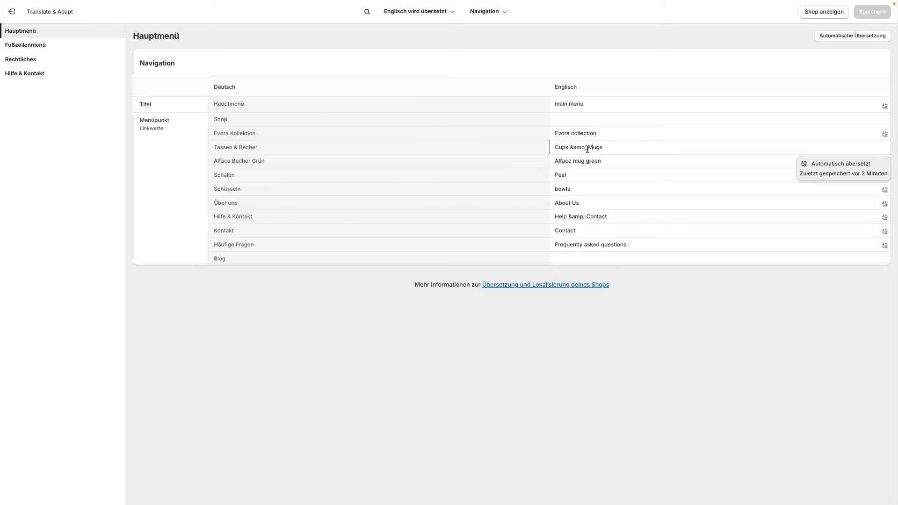
drag(587, 149, 570, 148)
key(BackSpace)
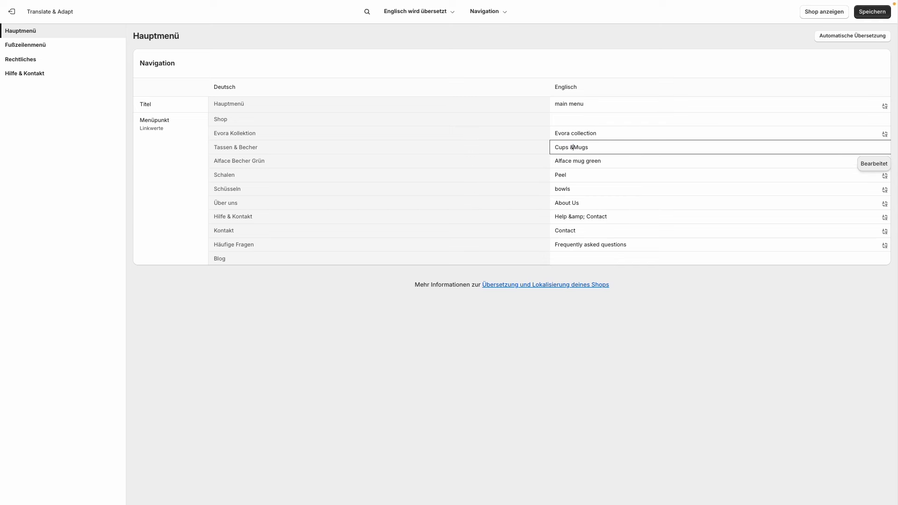
click(875, 14)
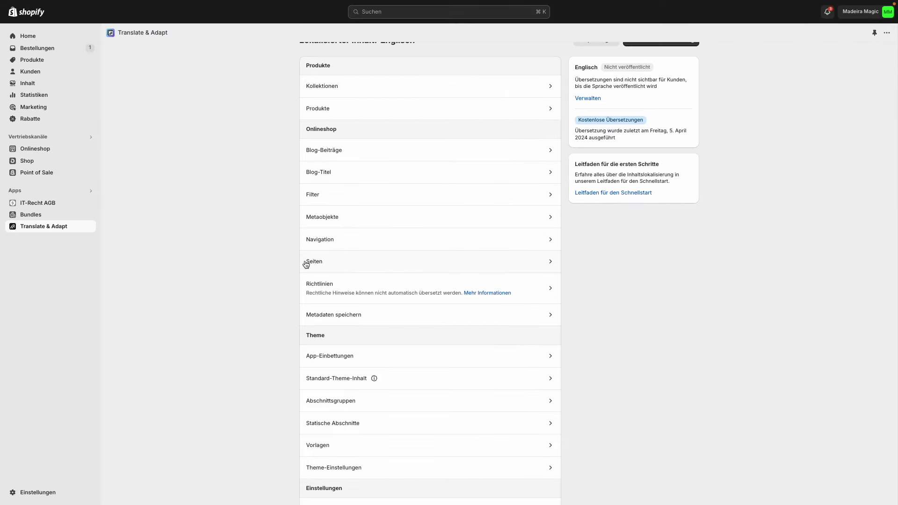
Open the Alga Becher Grün product from the shop's product list and review its details
scroll(290, 252, down, 1)
scroll(291, 251, down, 2)
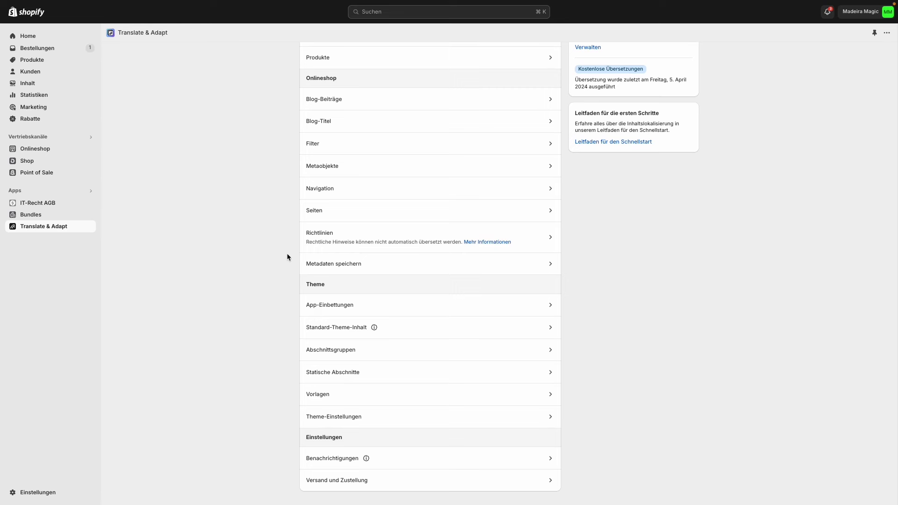
scroll(285, 244, up, 3)
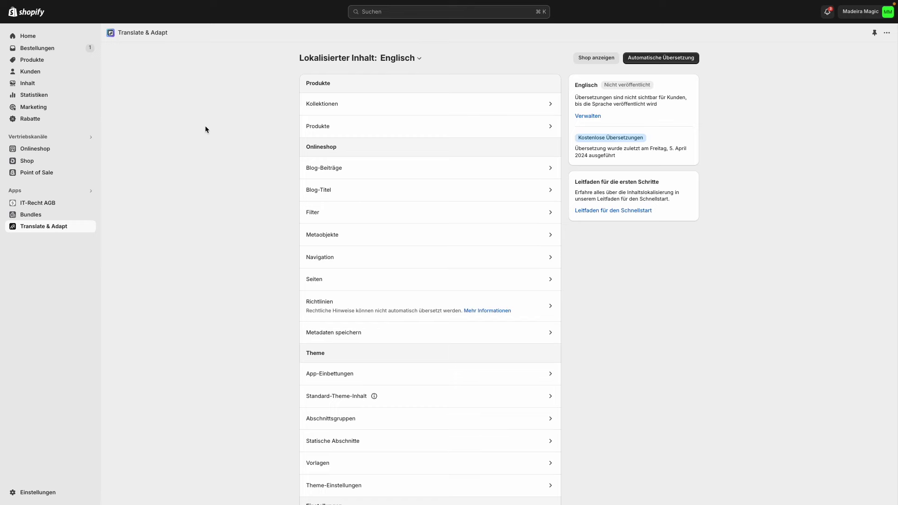
click(85, 58)
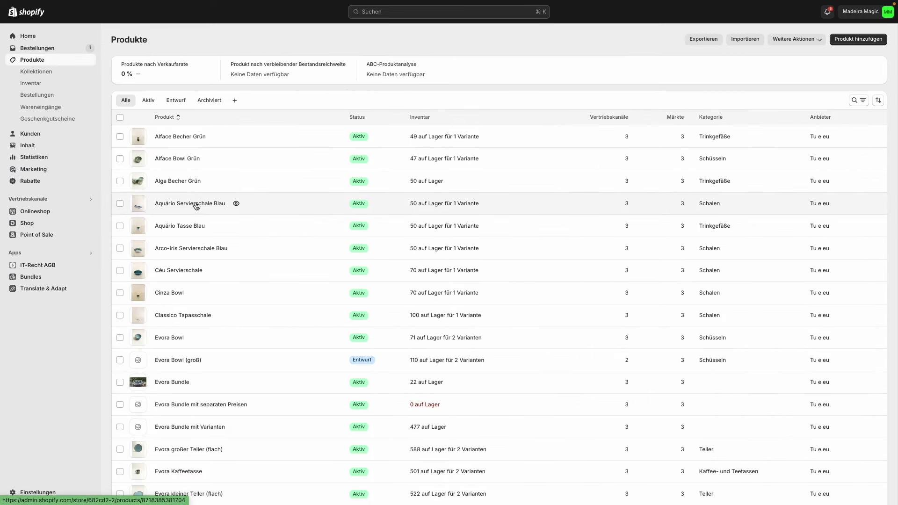
click(190, 181)
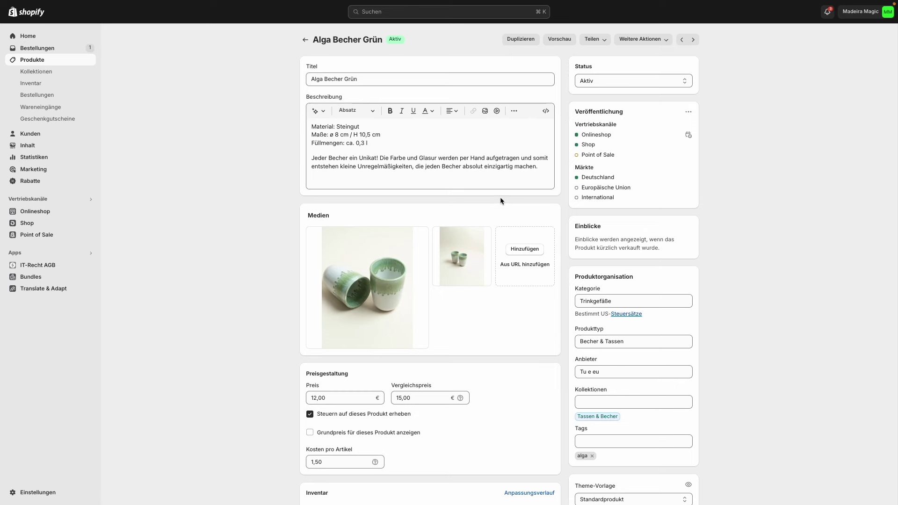
scroll(505, 201, down, 10)
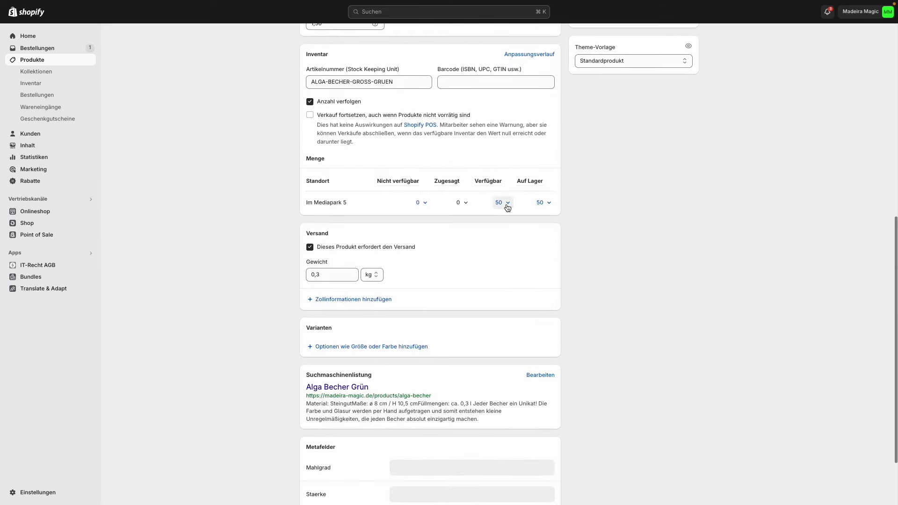
Open the Alga Becher Grün product's localization directly from its product page, check the English description, and close the translation editor
scroll(508, 207, up, 10)
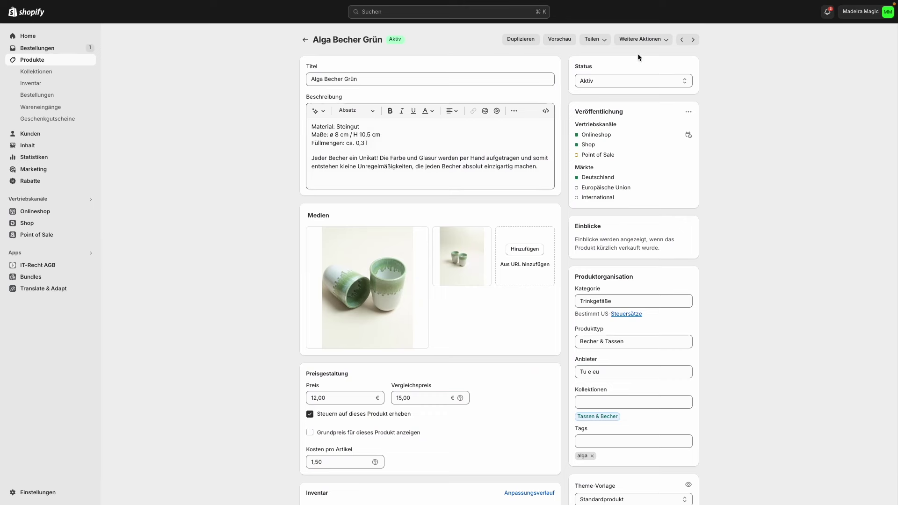
click(651, 43)
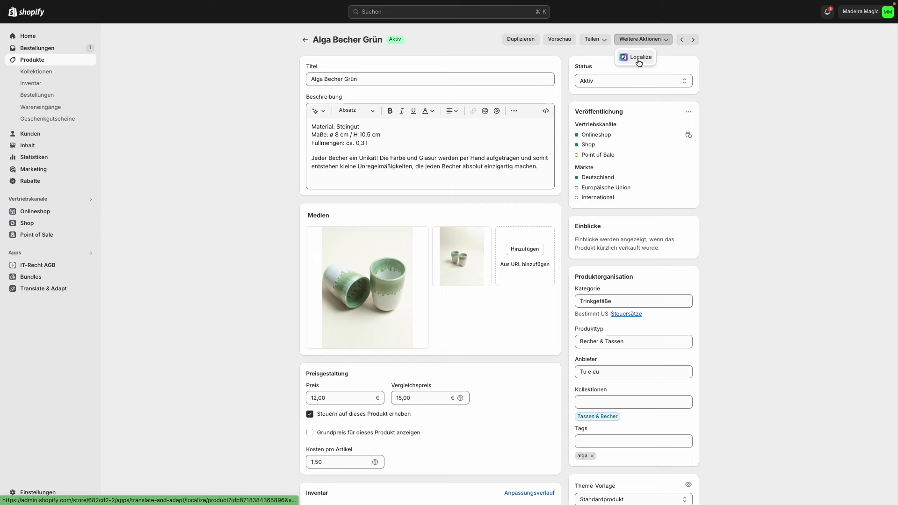
click(639, 58)
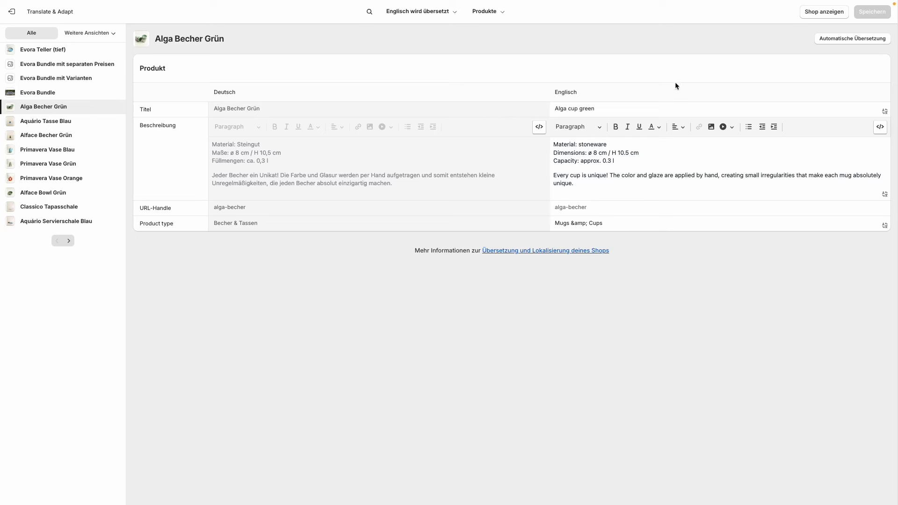
click(616, 156)
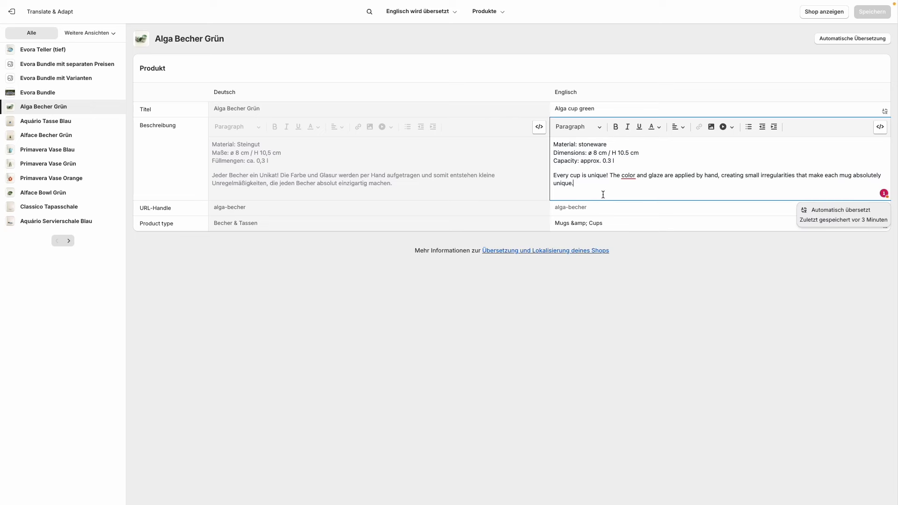
click(11, 11)
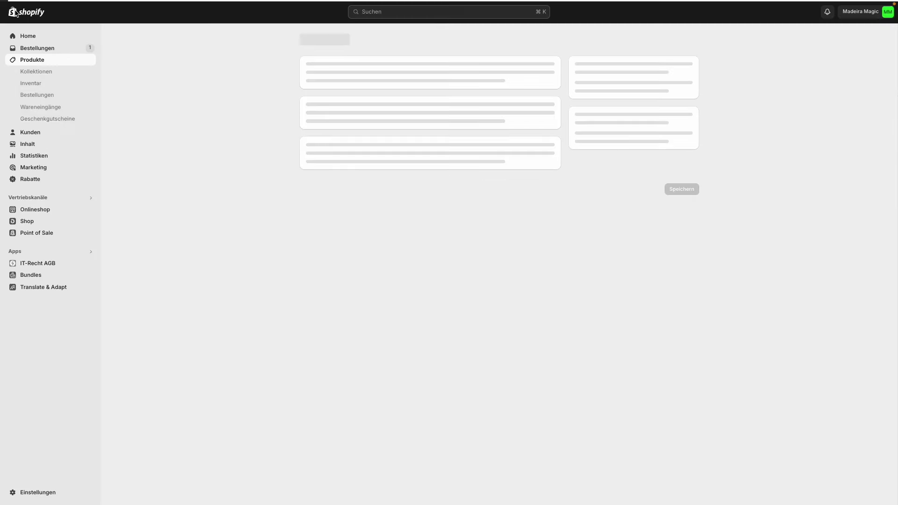
Open the live Dawn theme for customization and select the first customer review column under "Das sagen unsere Kunden"
click(49, 213)
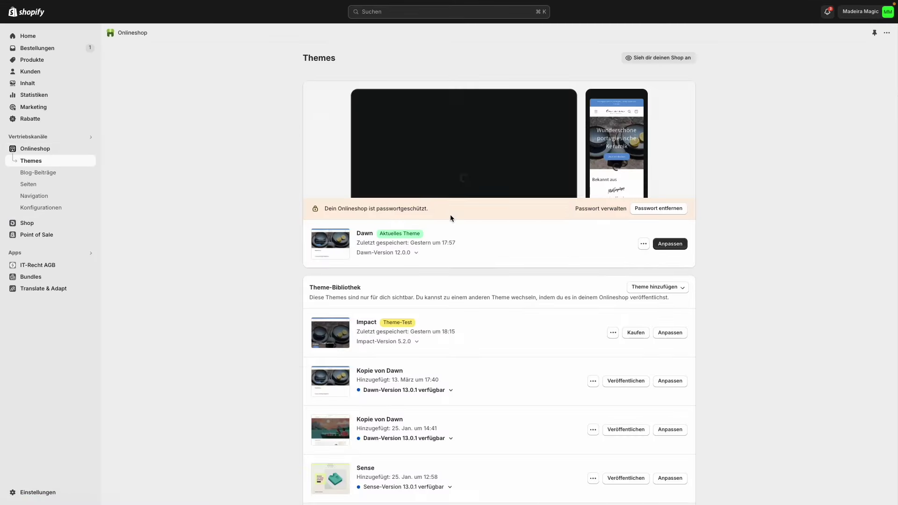
click(670, 244)
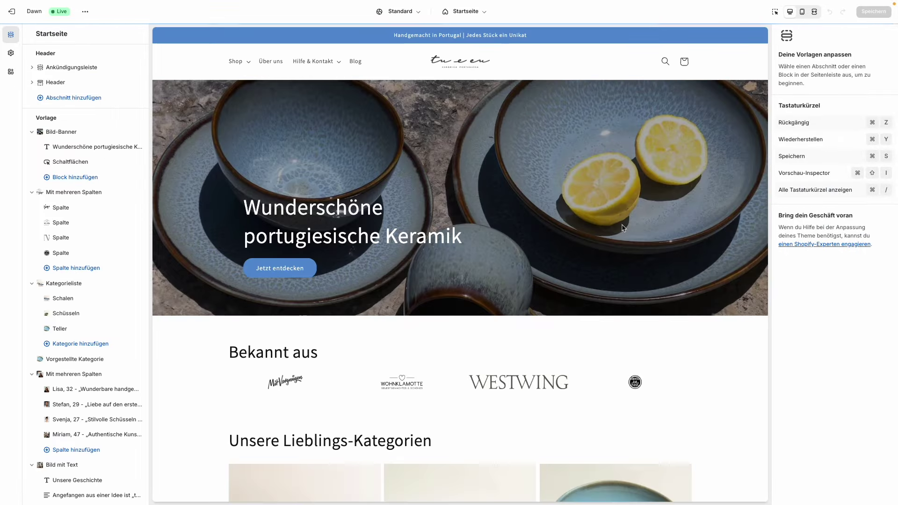
scroll(618, 242, down, 3)
scroll(619, 239, down, 13)
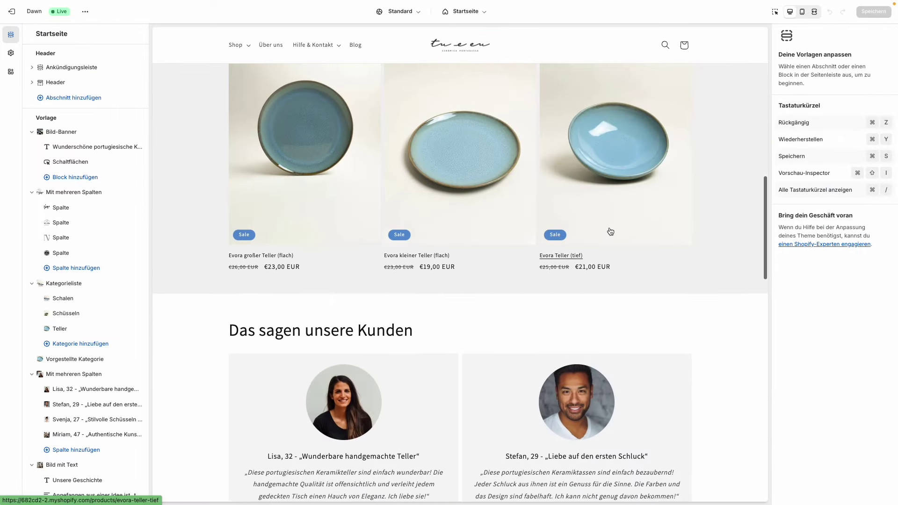
scroll(608, 232, down, 3)
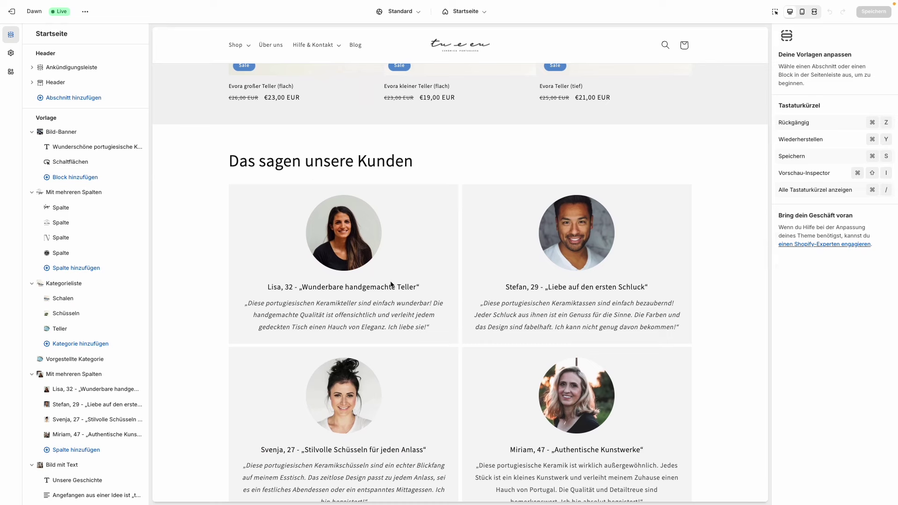
scroll(87, 343, down, 1)
scroll(94, 342, down, 5)
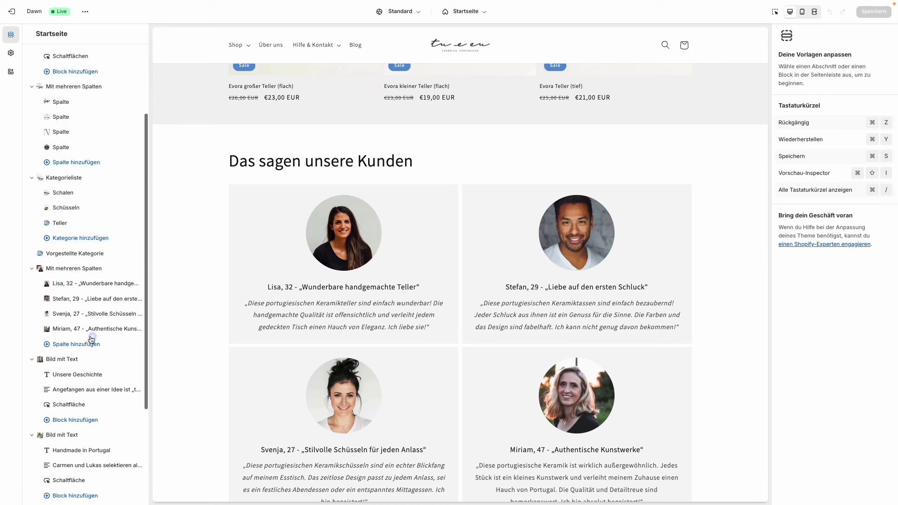
mouse_move(101, 304)
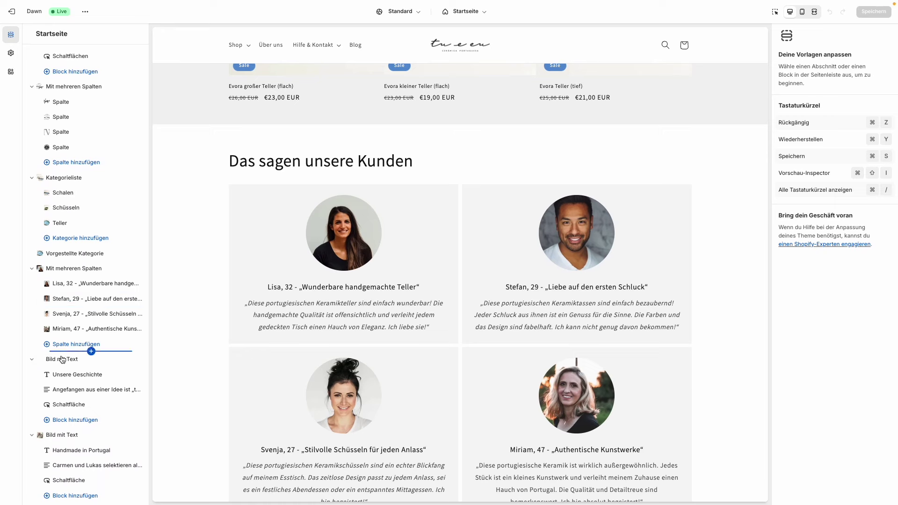
click(89, 283)
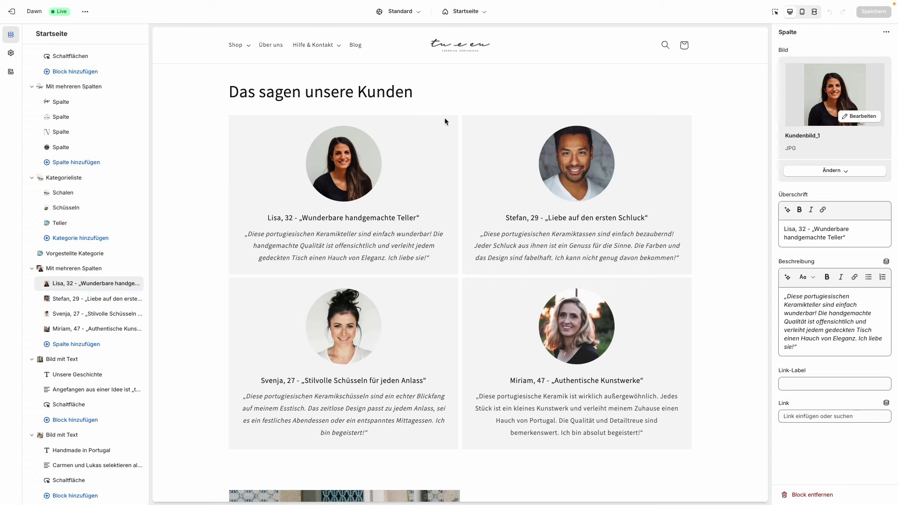
Localize the selected review column, examine the English title and text of the first customer review, and exit Translate & Adapt
click(887, 33)
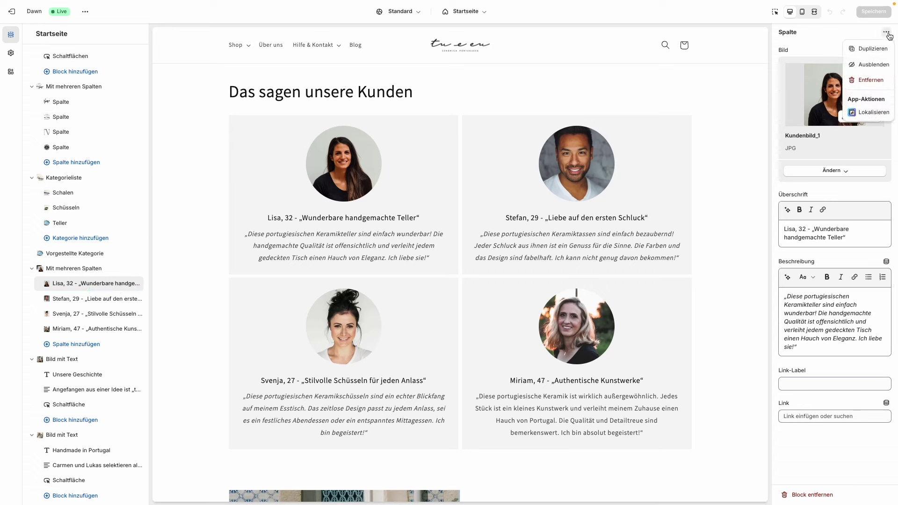
click(874, 114)
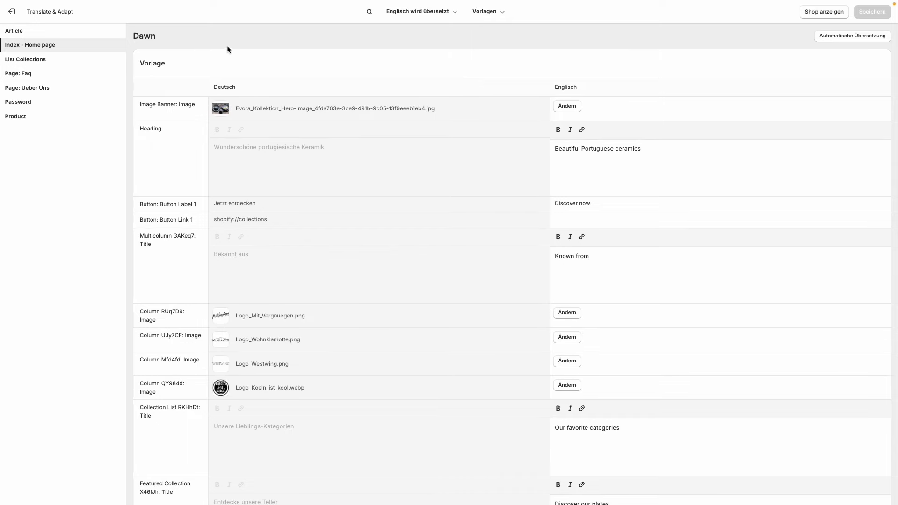
scroll(628, 181, down, 8)
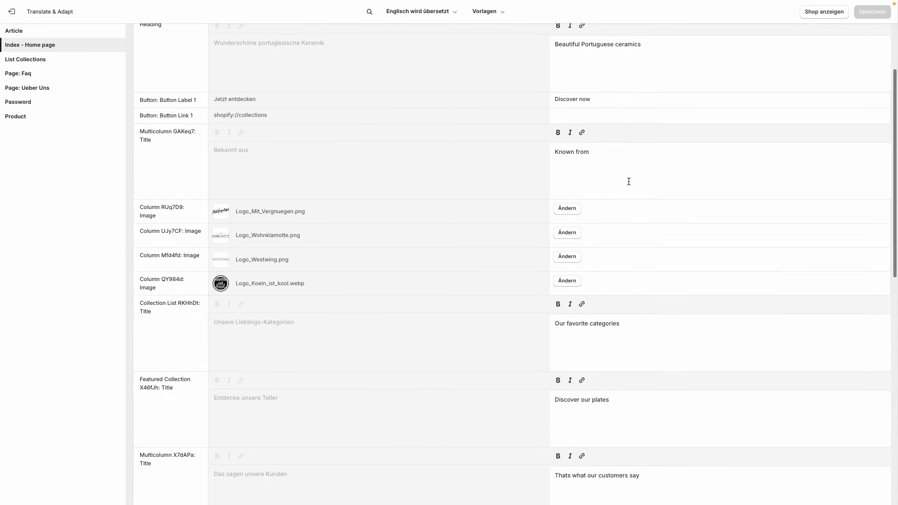
scroll(629, 181, down, 3)
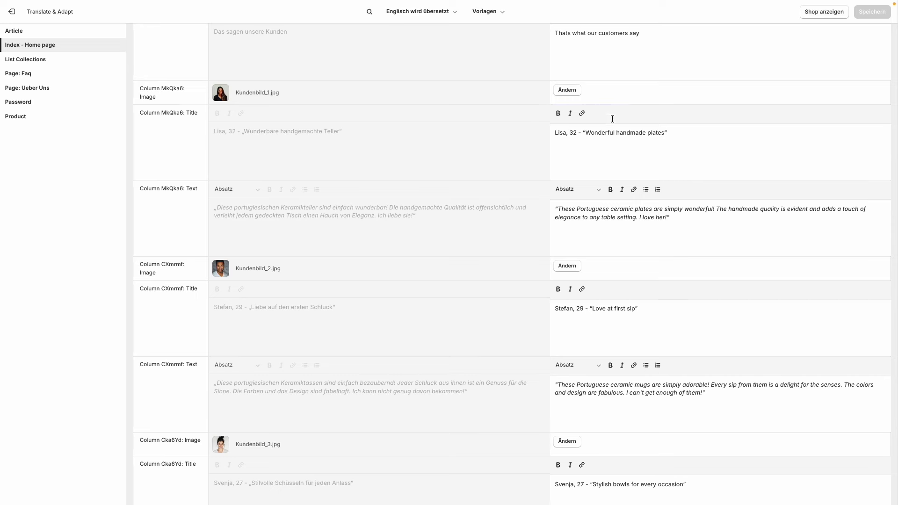
click(618, 143)
click(631, 225)
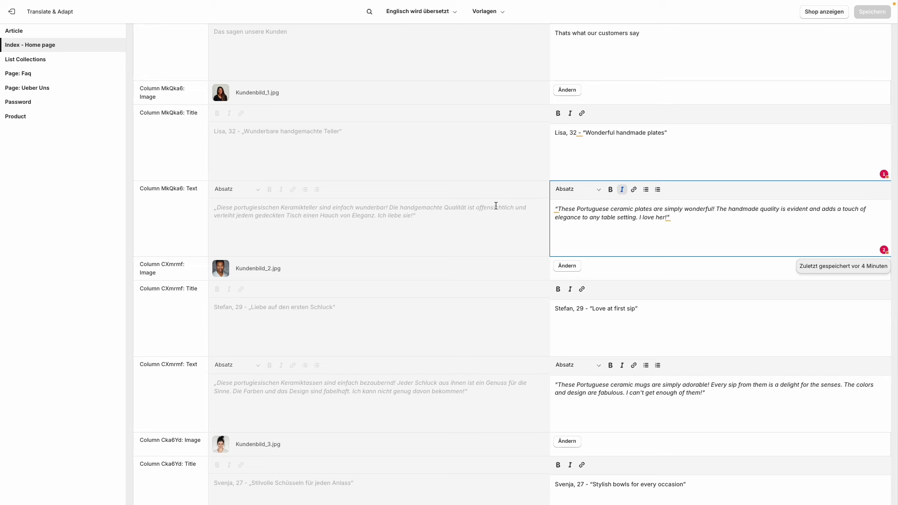
click(479, 218)
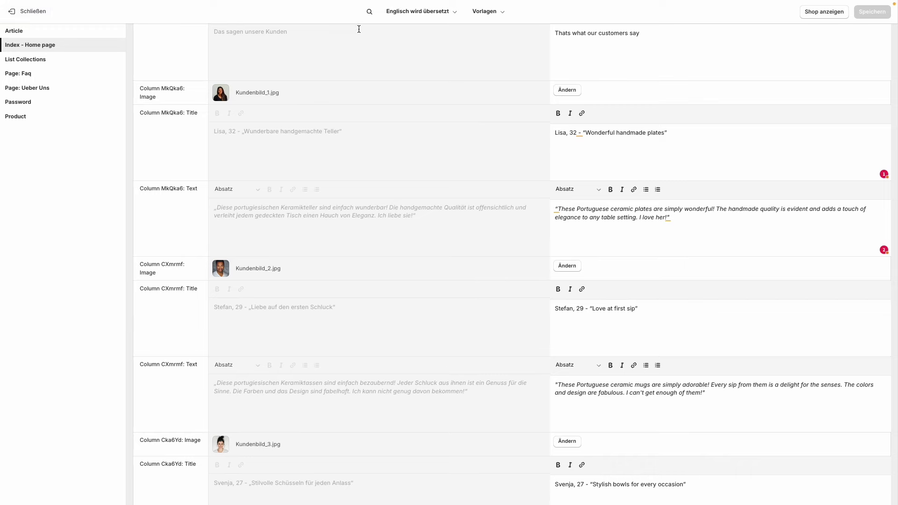
click(14, 12)
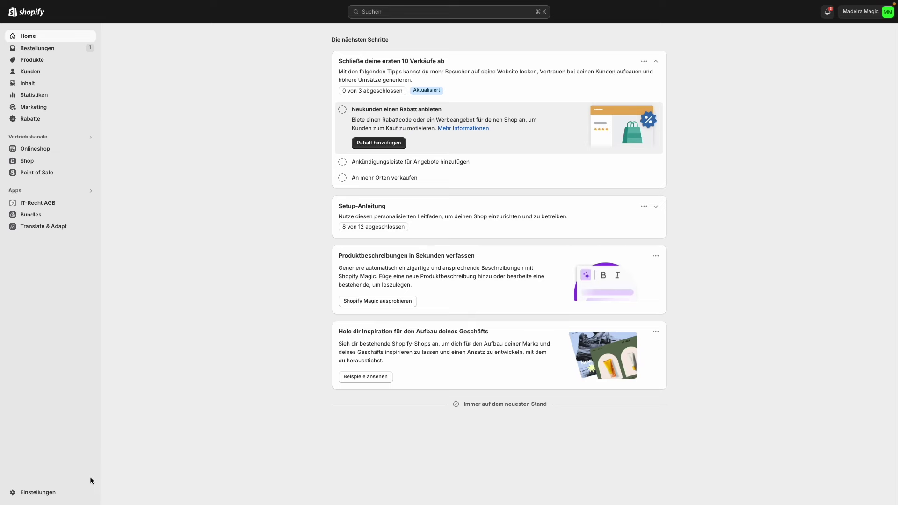
Publish English in the shop's language settings and check the storefront header for a language selector
click(24, 493)
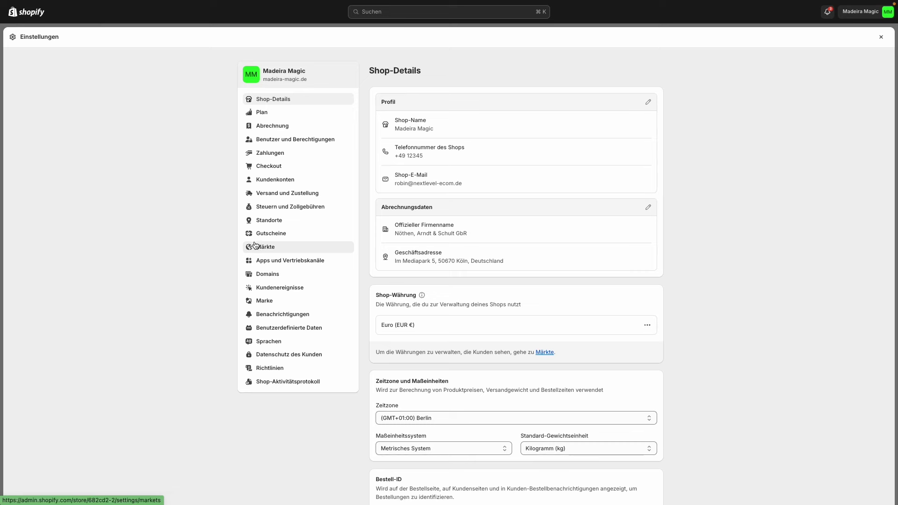
click(269, 343)
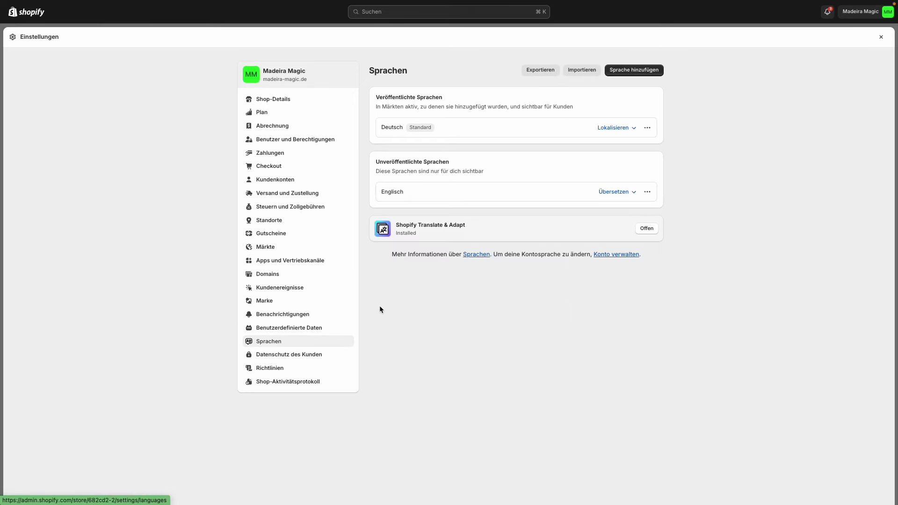
click(648, 192)
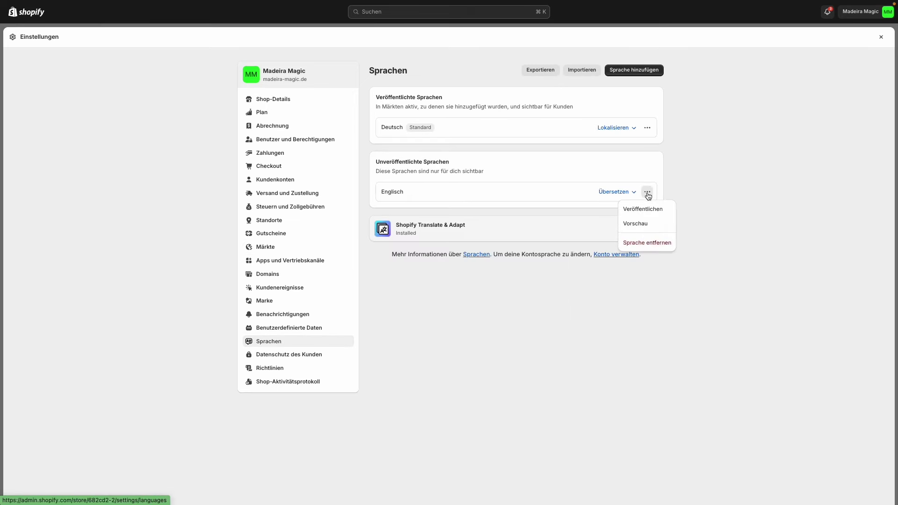
click(644, 211)
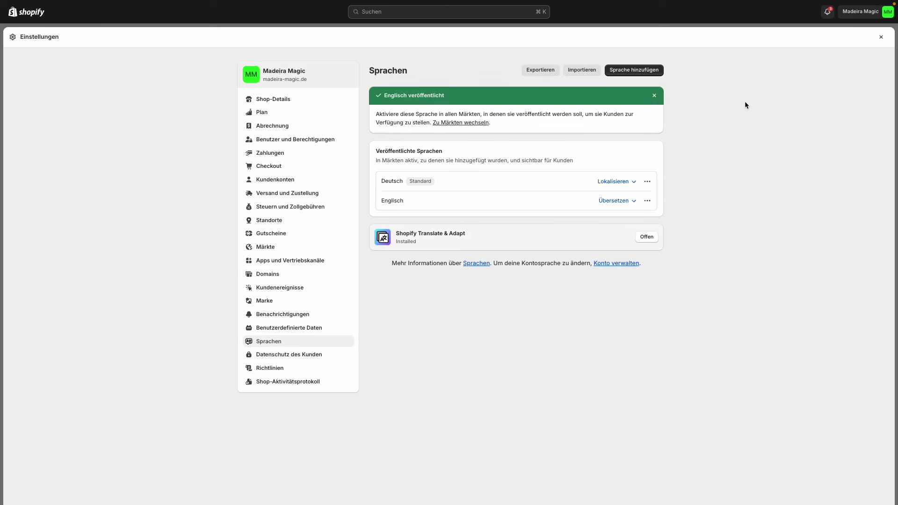
click(882, 37)
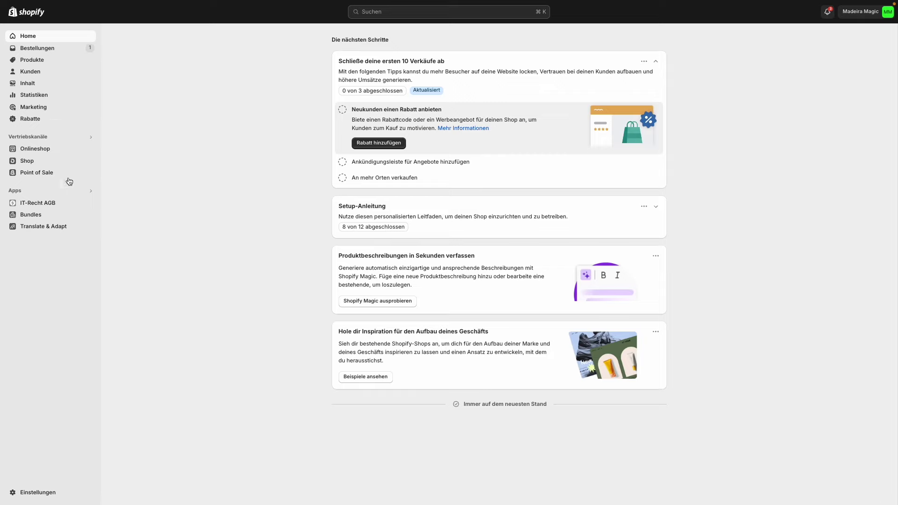
click(91, 150)
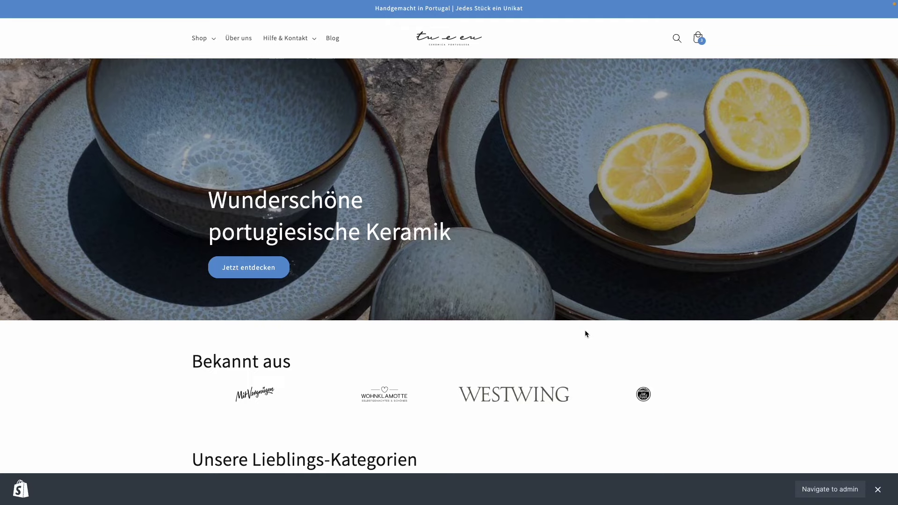
key(ctrl+Tab)
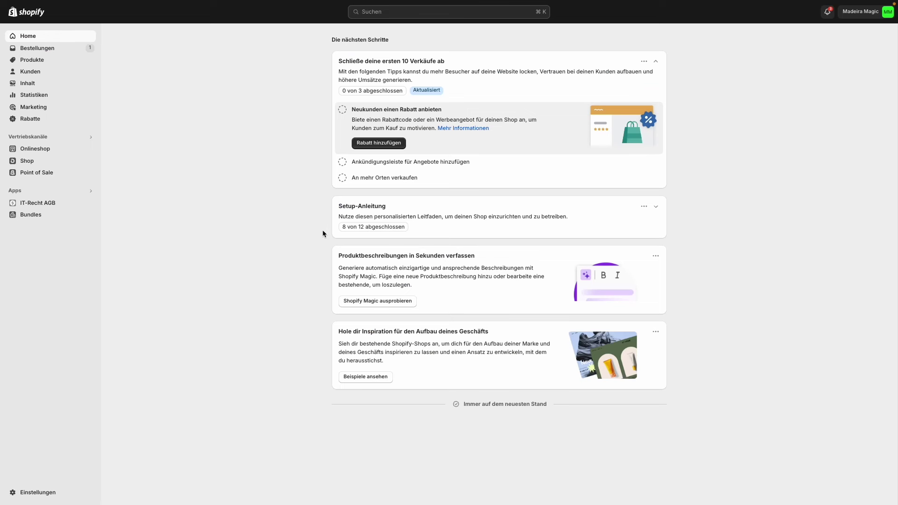
Enable the language selector (Sprachauswahl) in the Dawn theme's header section and save the theme
click(47, 149)
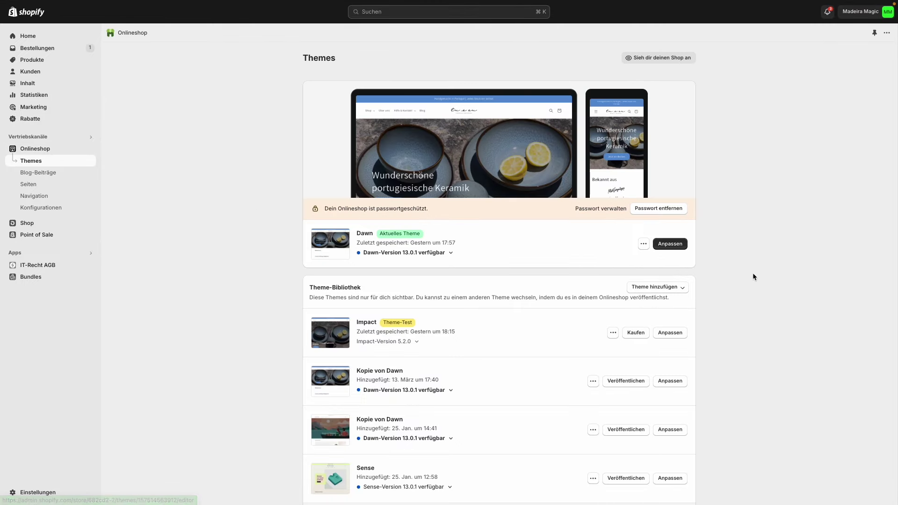
click(676, 239)
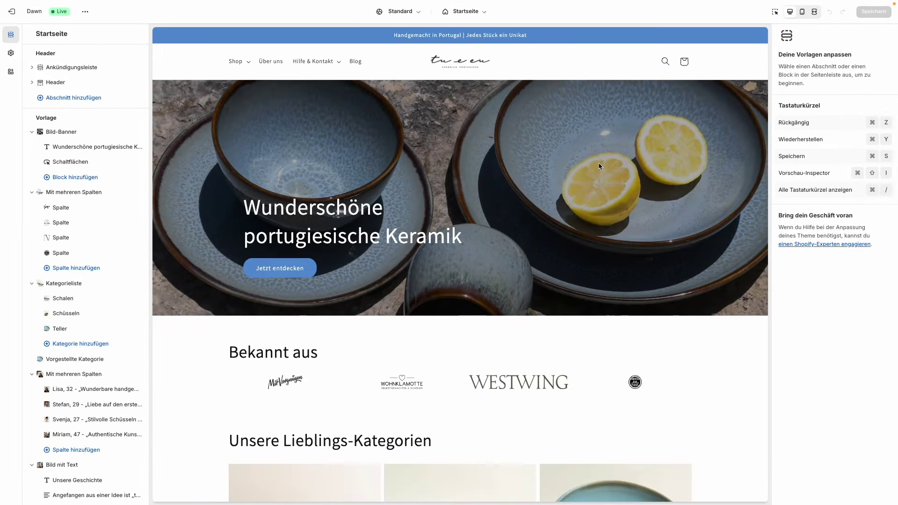
click(59, 84)
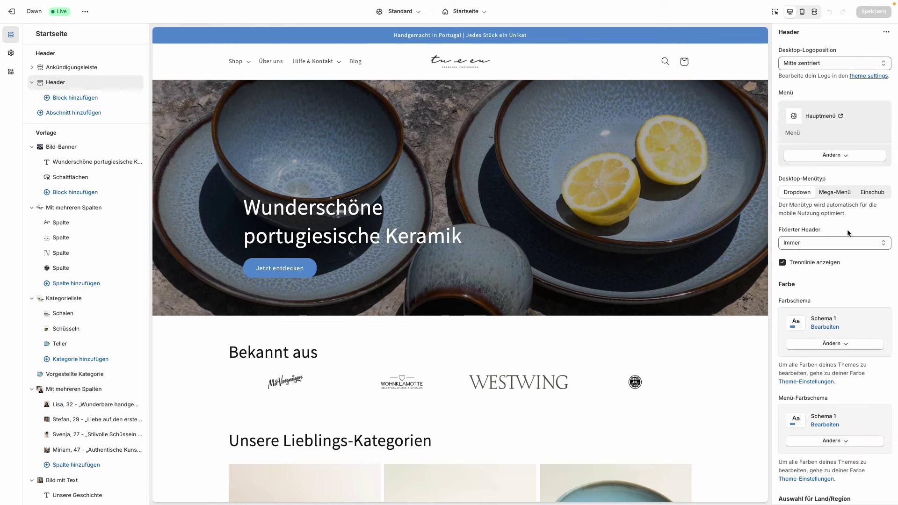
scroll(848, 232, down, 7)
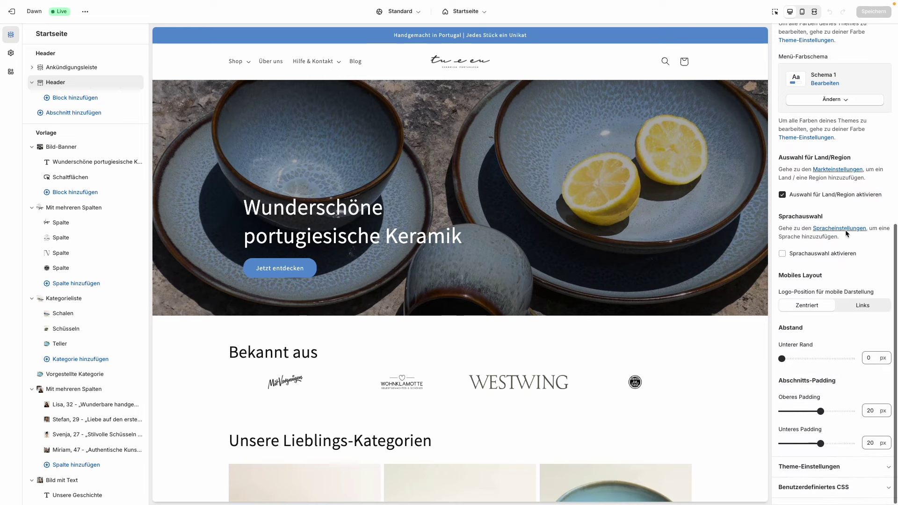
click(806, 255)
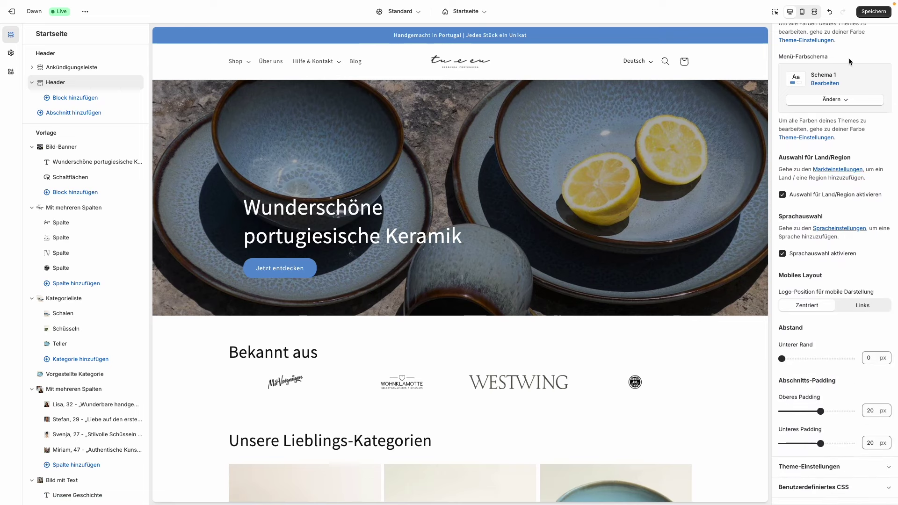
click(868, 15)
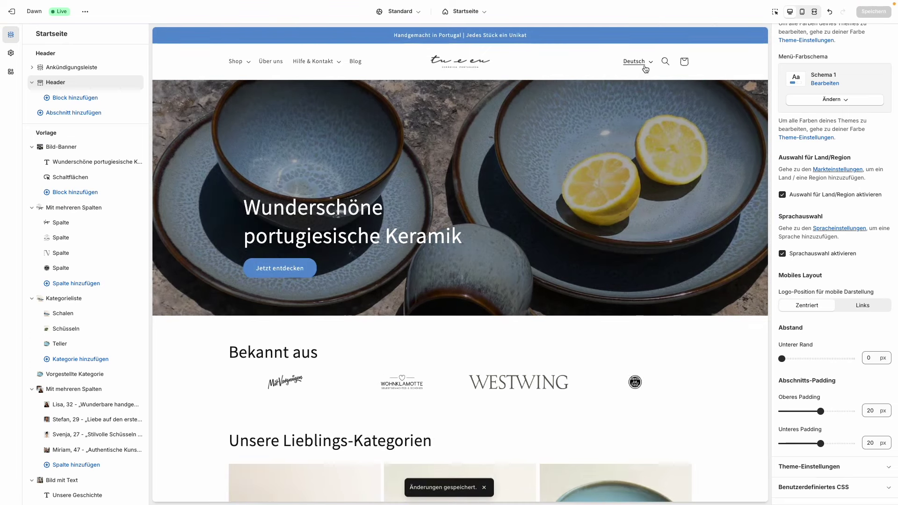
View the live storefront, switch its language from German to English and look through the translated homepage
click(86, 11)
click(80, 94)
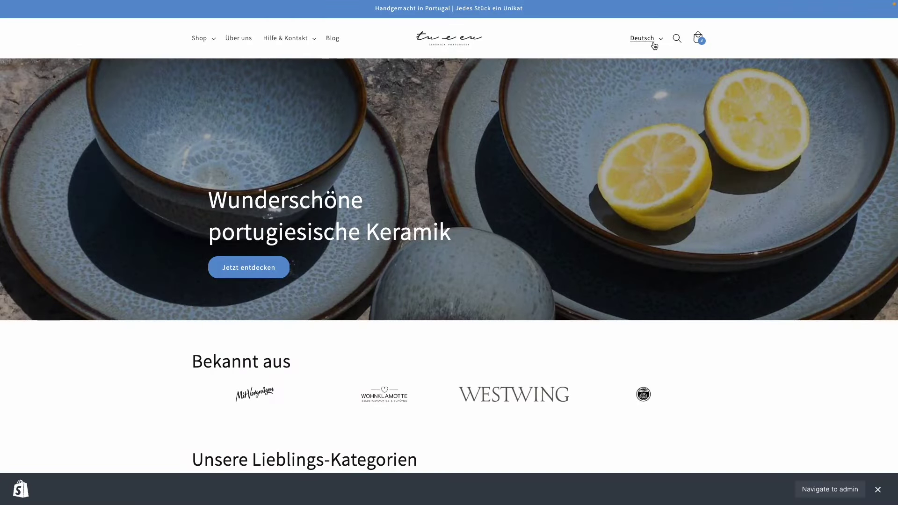
scroll(505, 307, down, 5)
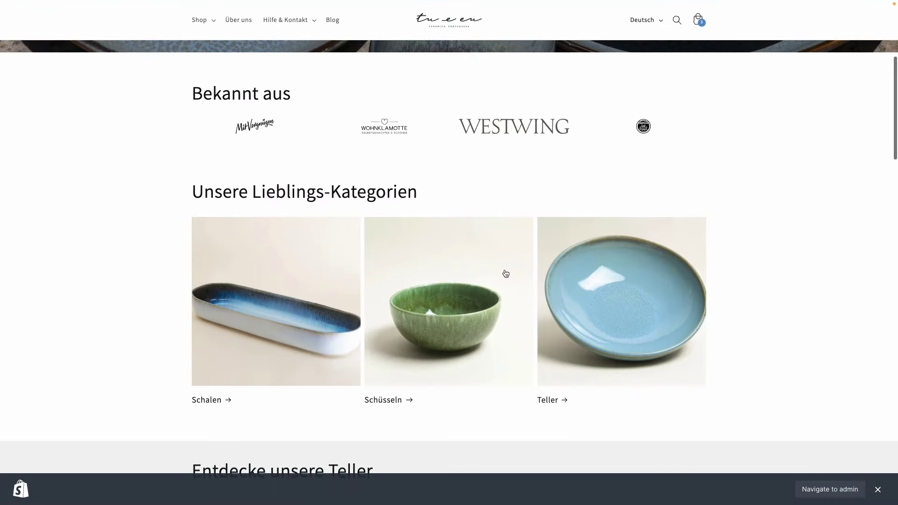
scroll(505, 306, up, 5)
click(650, 37)
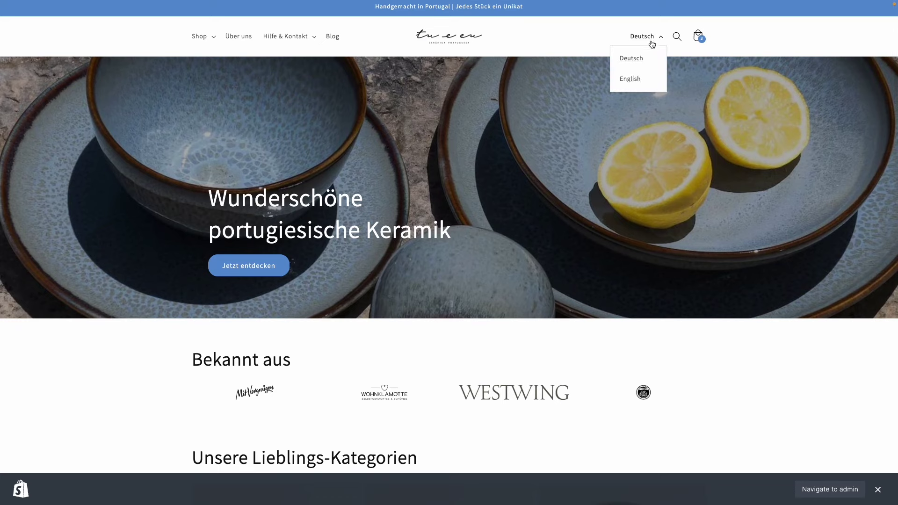
click(635, 79)
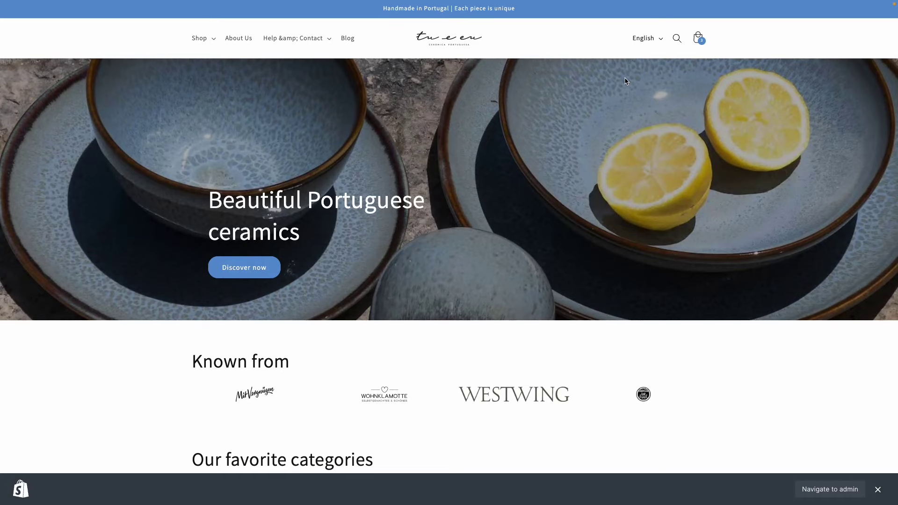
scroll(309, 207, down, 3)
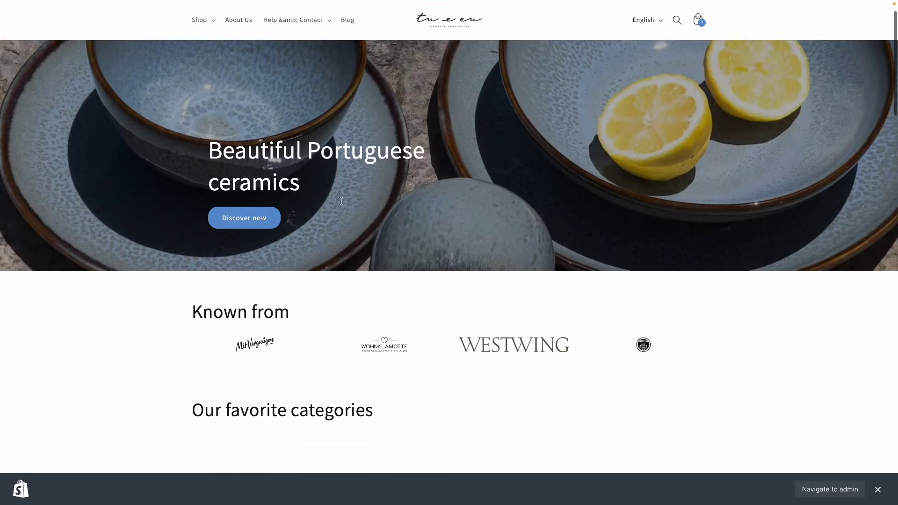
scroll(425, 206, down, 10)
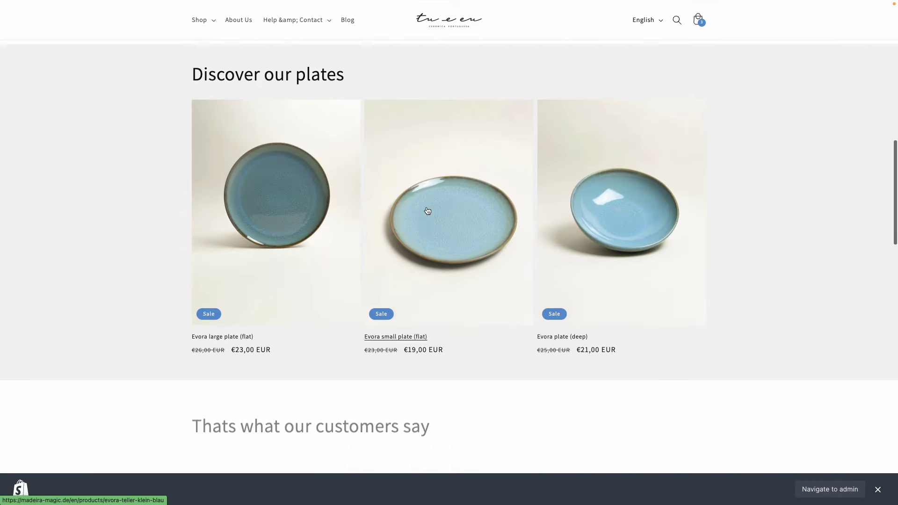
scroll(428, 210, up, 15)
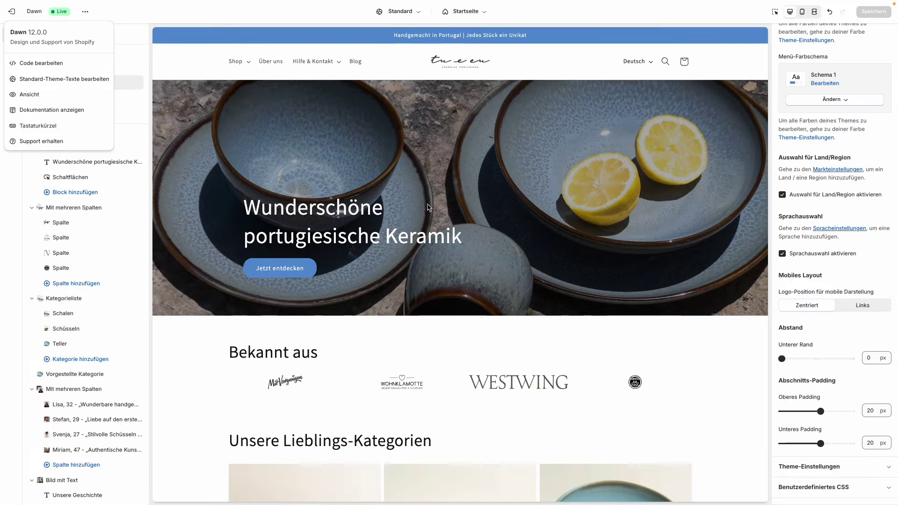
Examine the language URLs under "Sprachen und Domains" of the Deutschland market in the shop settings and return to the market overview
click(150, 11)
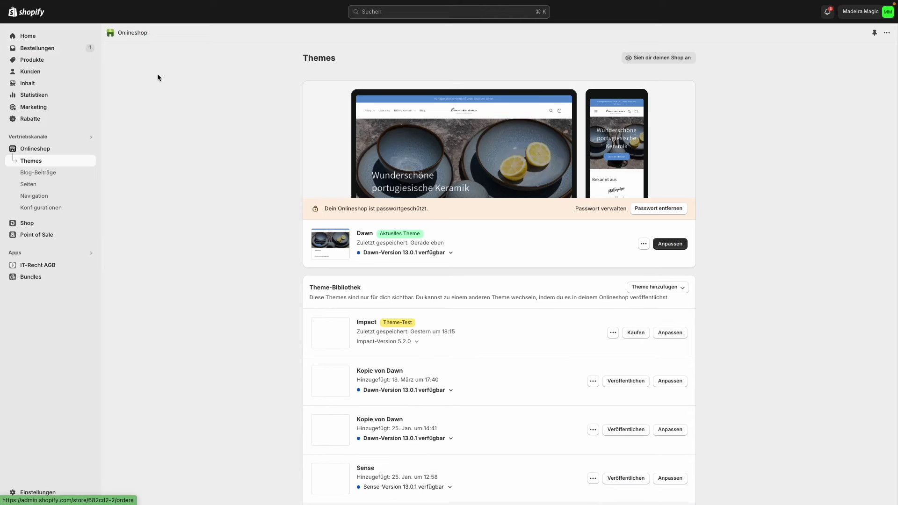
click(37, 489)
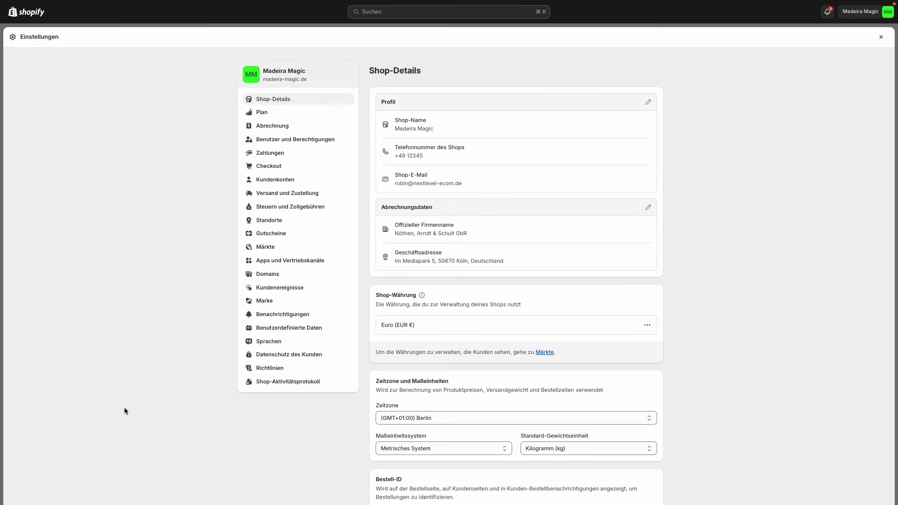
click(268, 248)
right_click(265, 244)
click(192, 254)
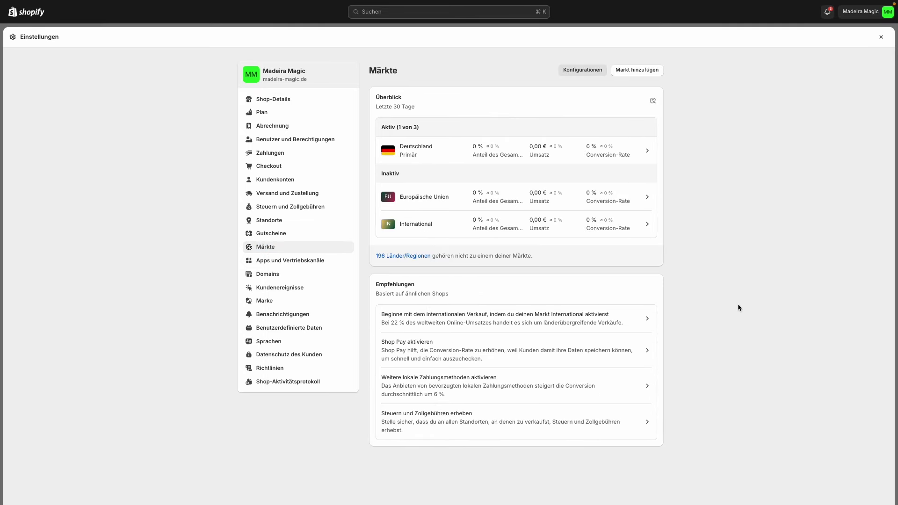
click(578, 148)
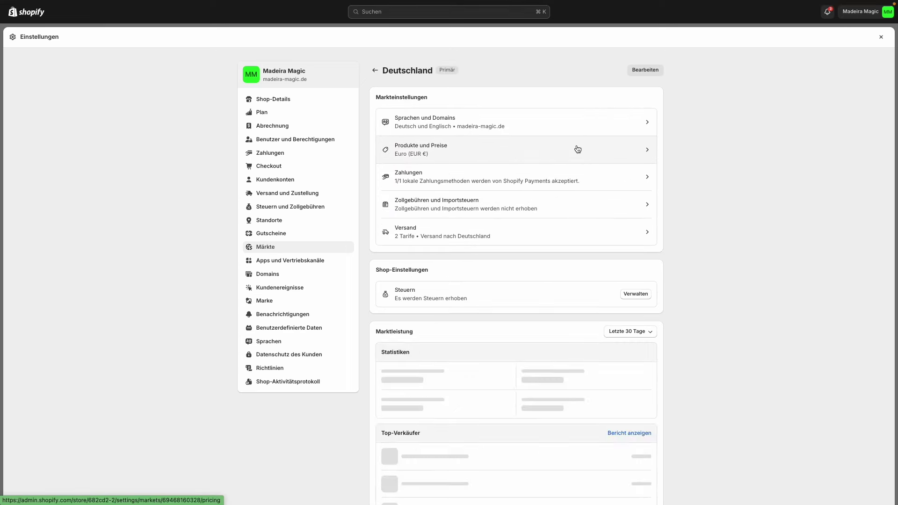
click(561, 124)
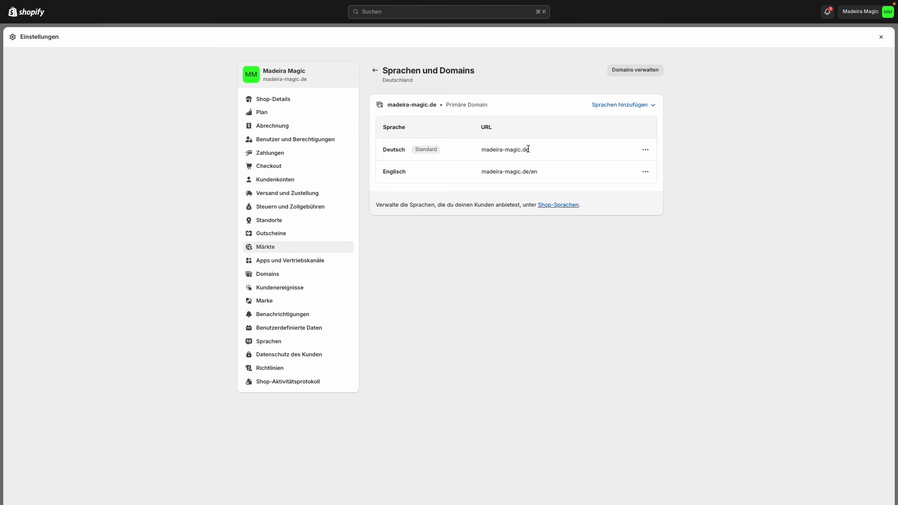
drag(538, 172, 475, 172)
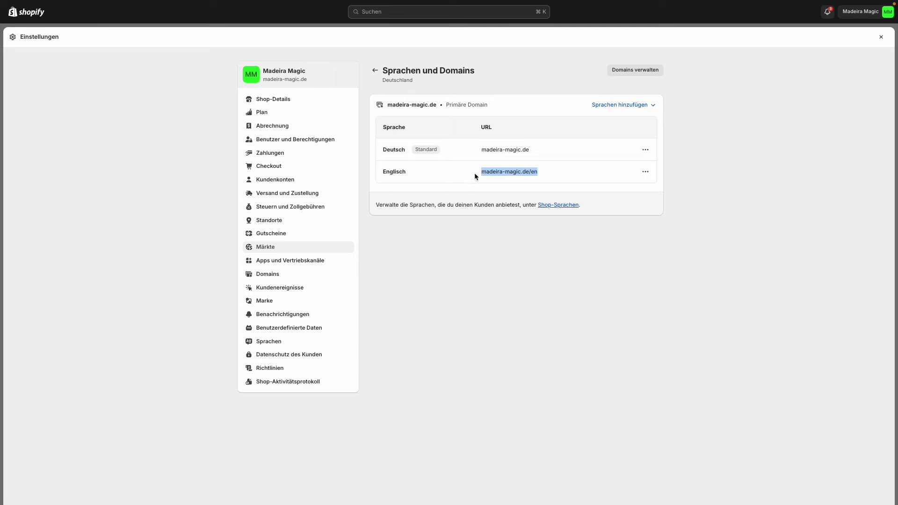
click(375, 71)
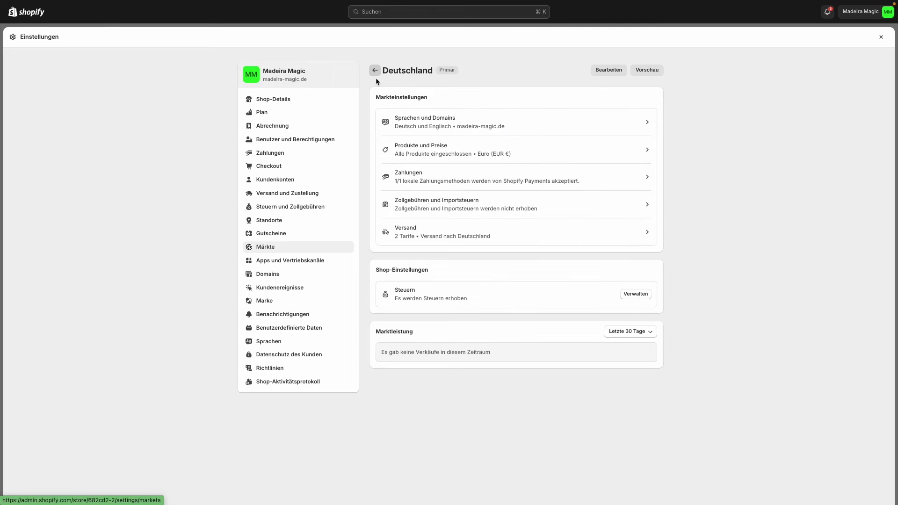
click(376, 71)
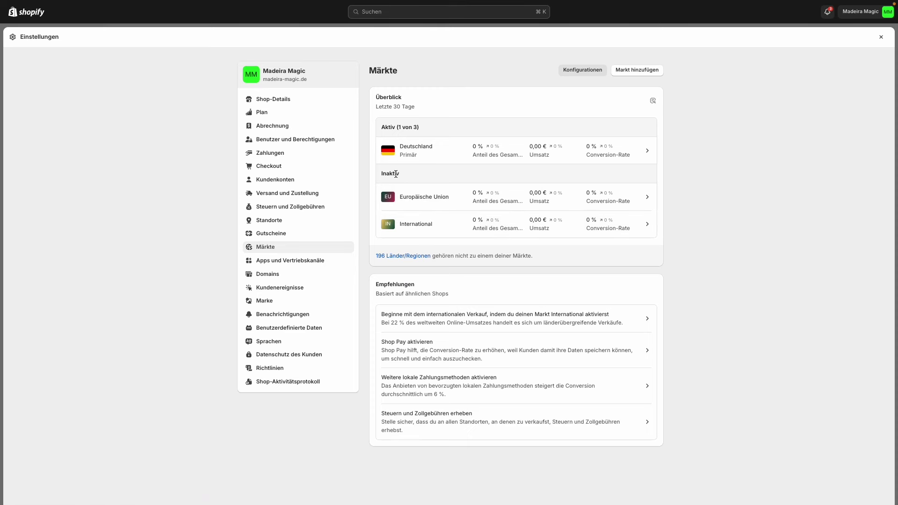
Set the status of the Europäische Union market to Aktiv and save the change
click(435, 204)
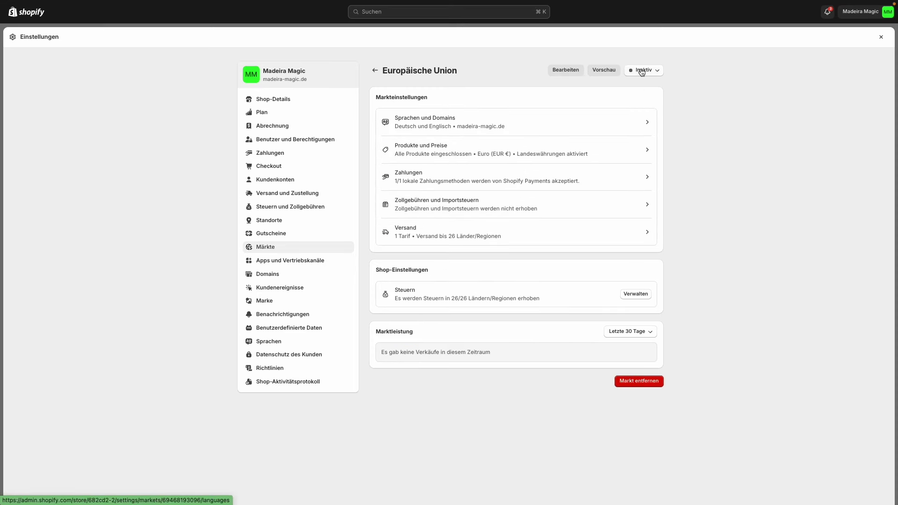
click(642, 71)
click(631, 88)
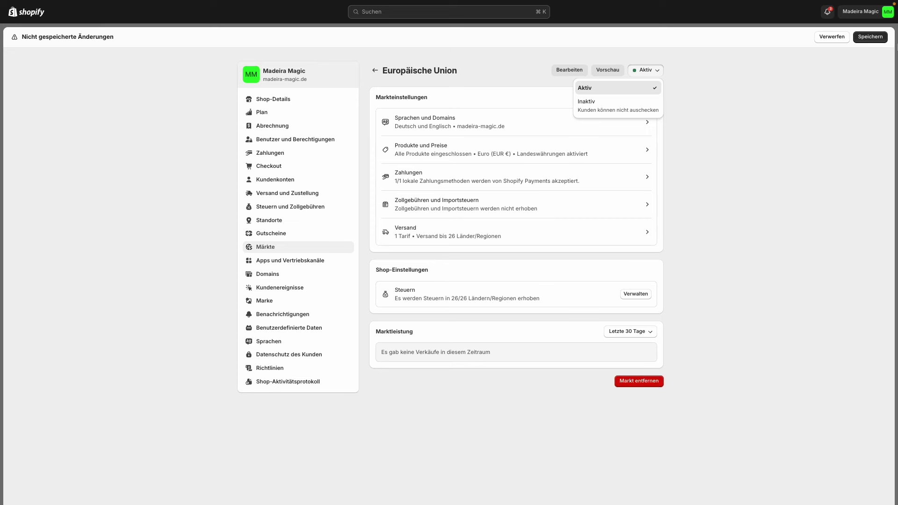
click(881, 38)
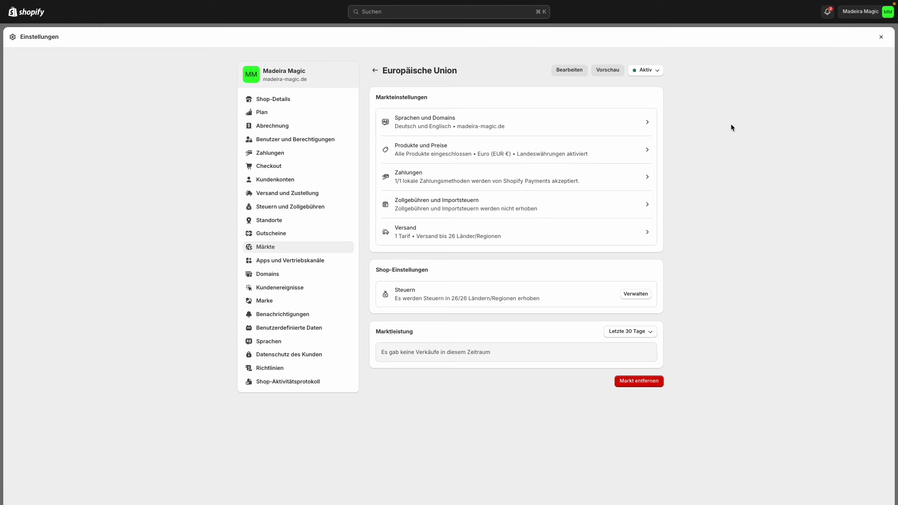
Open "Sprachen und Domains" for the Europäische Union market and check which options are available for English
click(445, 123)
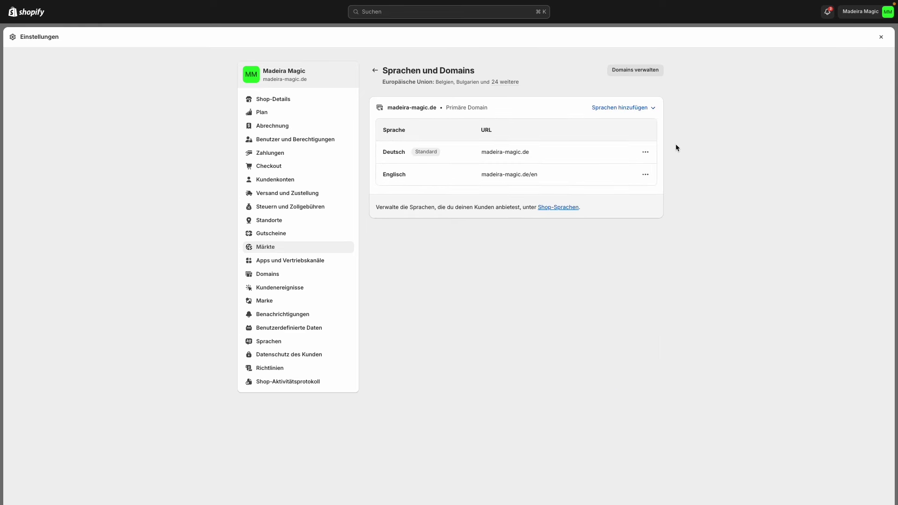
click(646, 175)
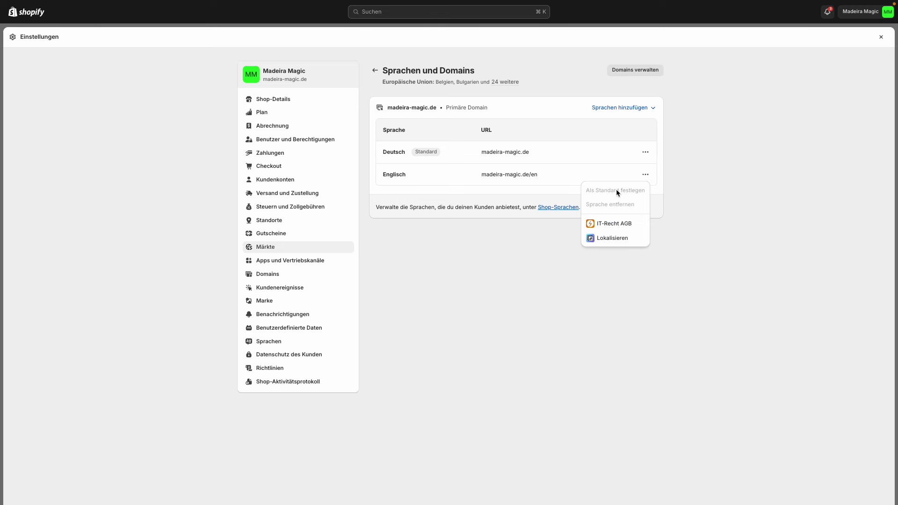
click(508, 211)
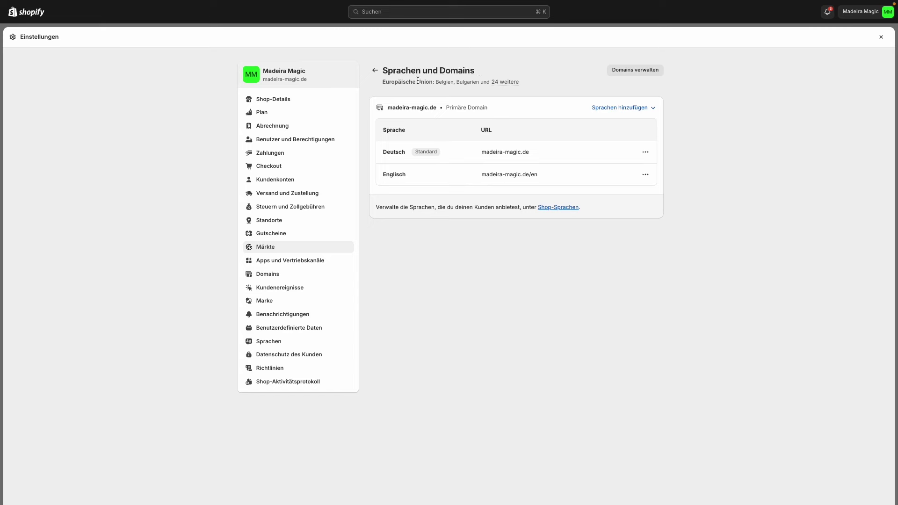
Configure the Europäische Union market's domains to use subfolders with the suffix "eu" and save
click(636, 69)
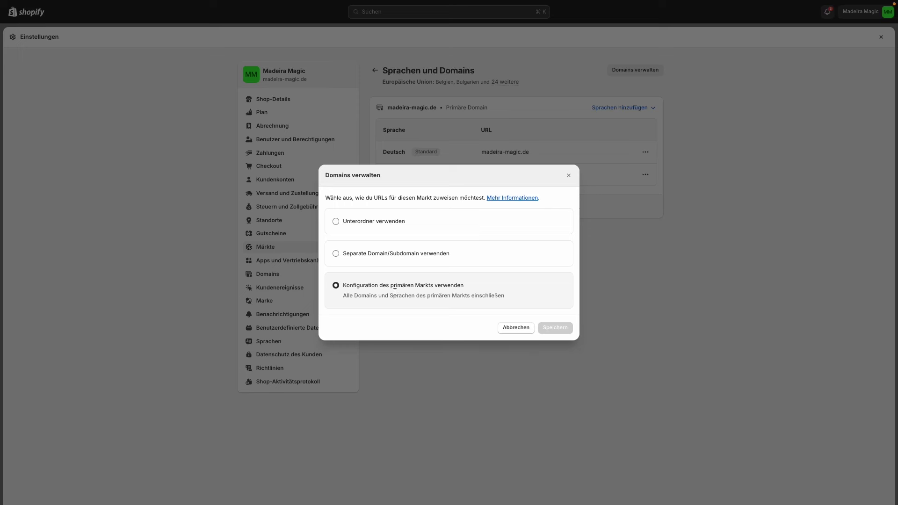
click(398, 222)
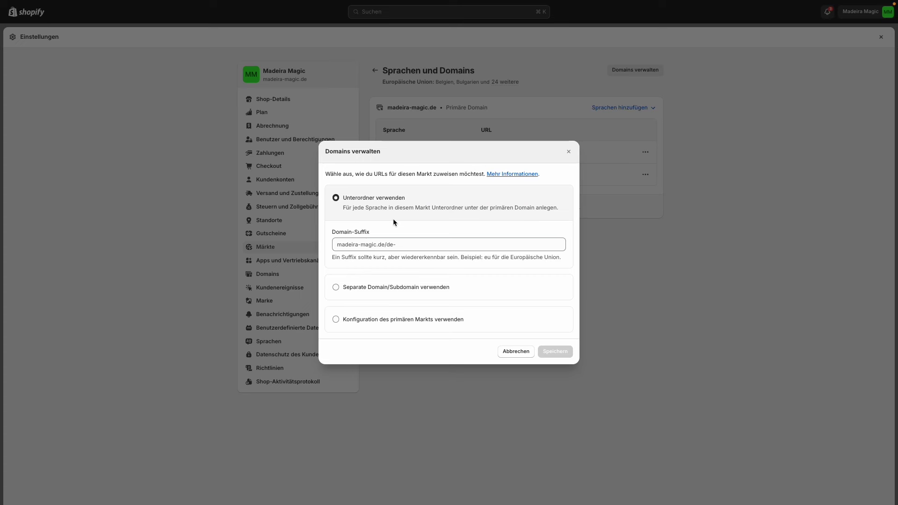
click(406, 244)
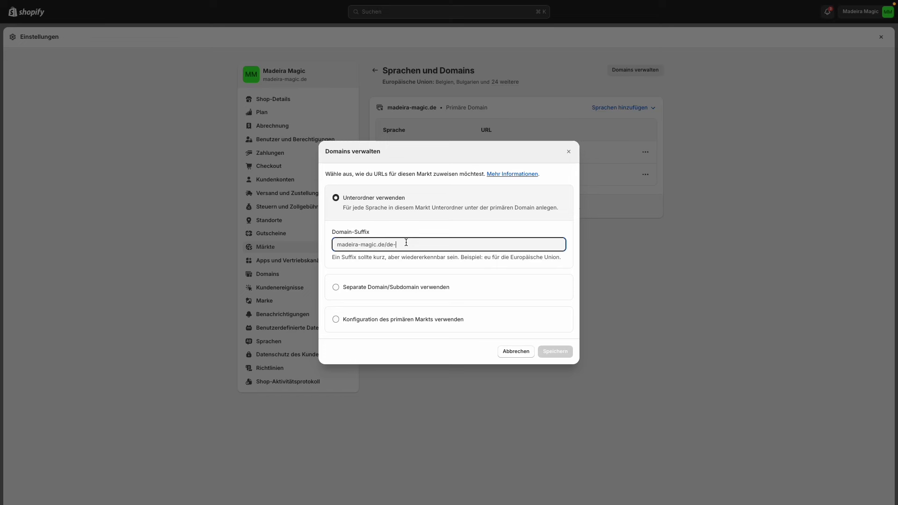
text(eu)
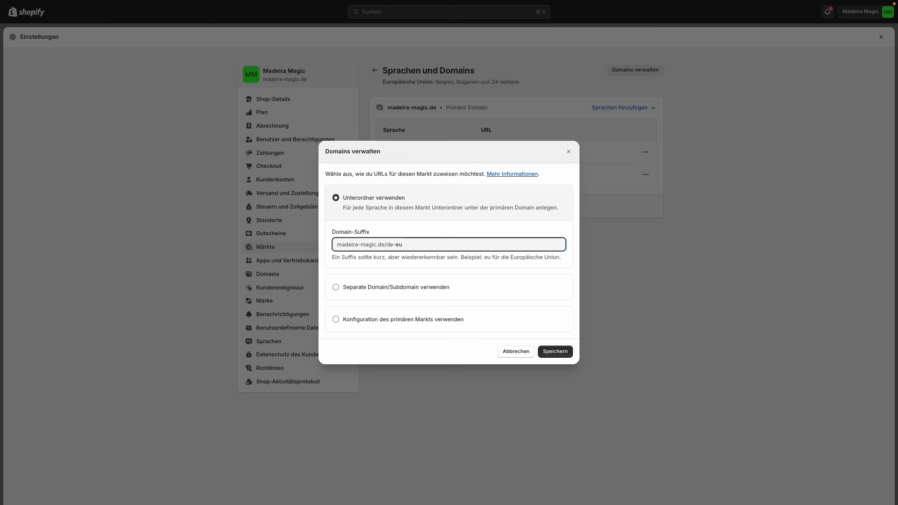
click(554, 349)
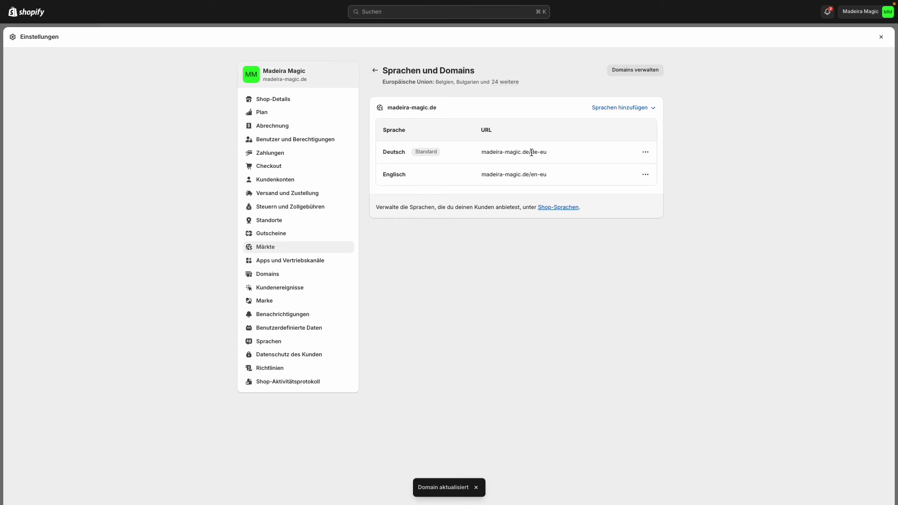
Check the German and English subfolder URLs of the Europäische Union market and set English as its default language
drag(481, 152, 547, 154)
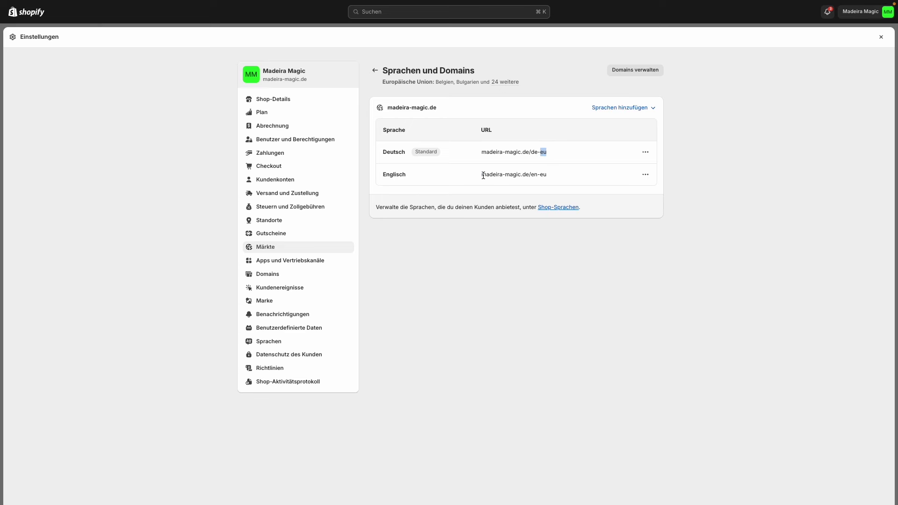
drag(484, 175, 531, 175)
drag(531, 174, 538, 175)
click(541, 174)
click(728, 247)
click(648, 175)
click(639, 192)
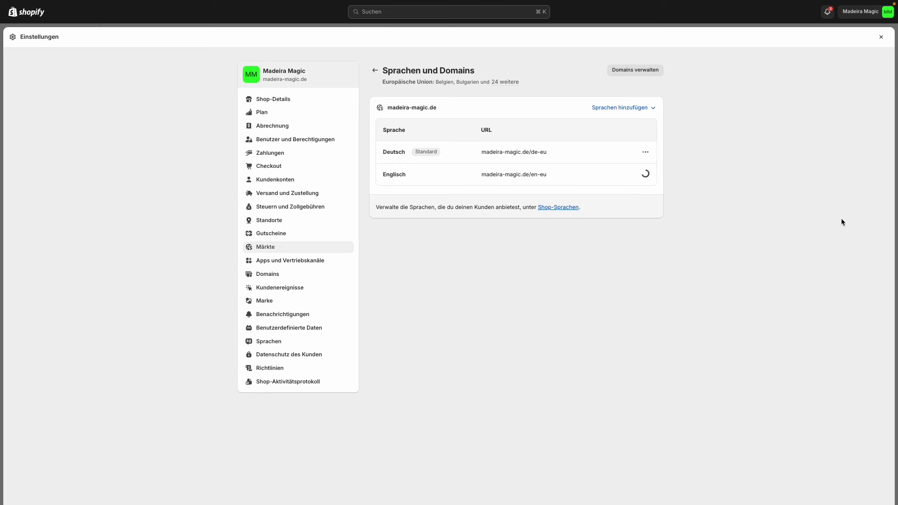